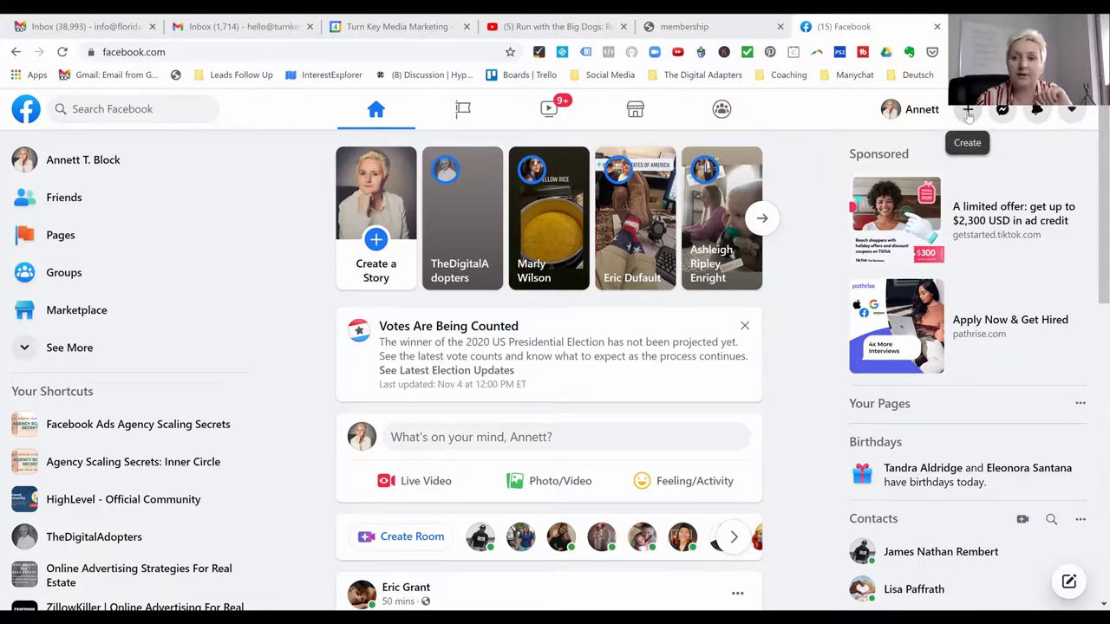
Start creating a new Facebook Page and name it "Florida Homeowner Resources".
left_click(968, 113)
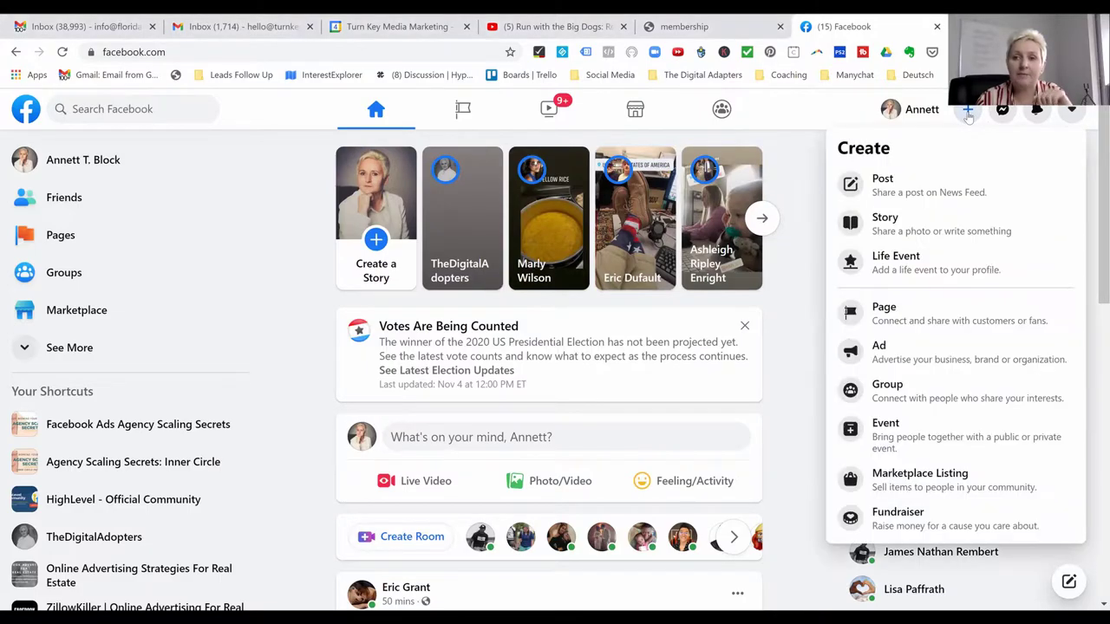
left_click(876, 319)
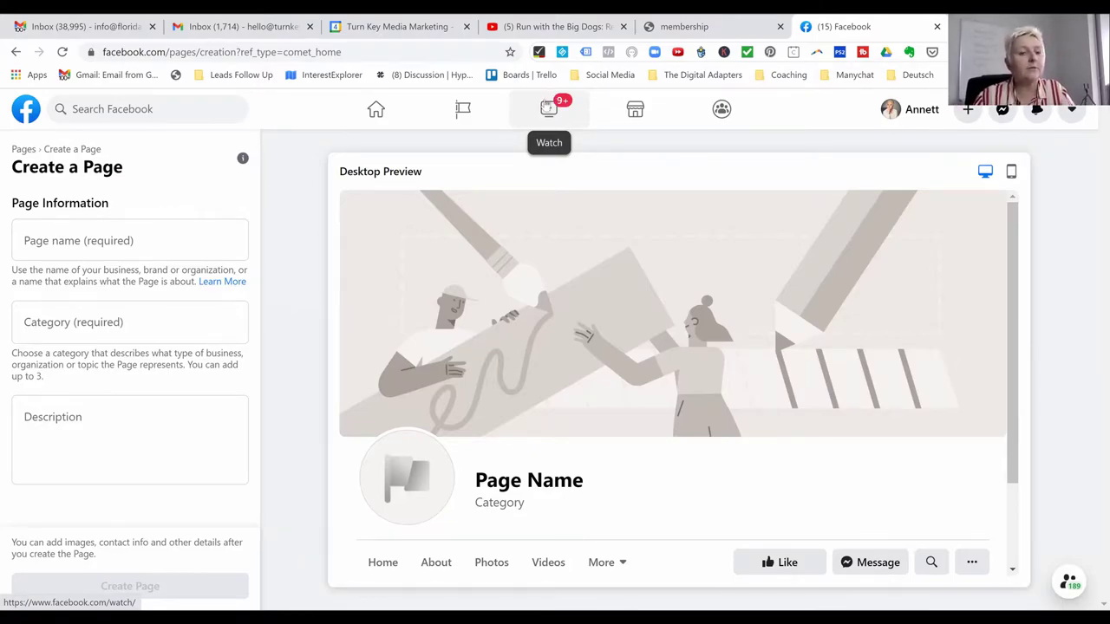
left_click(28, 242)
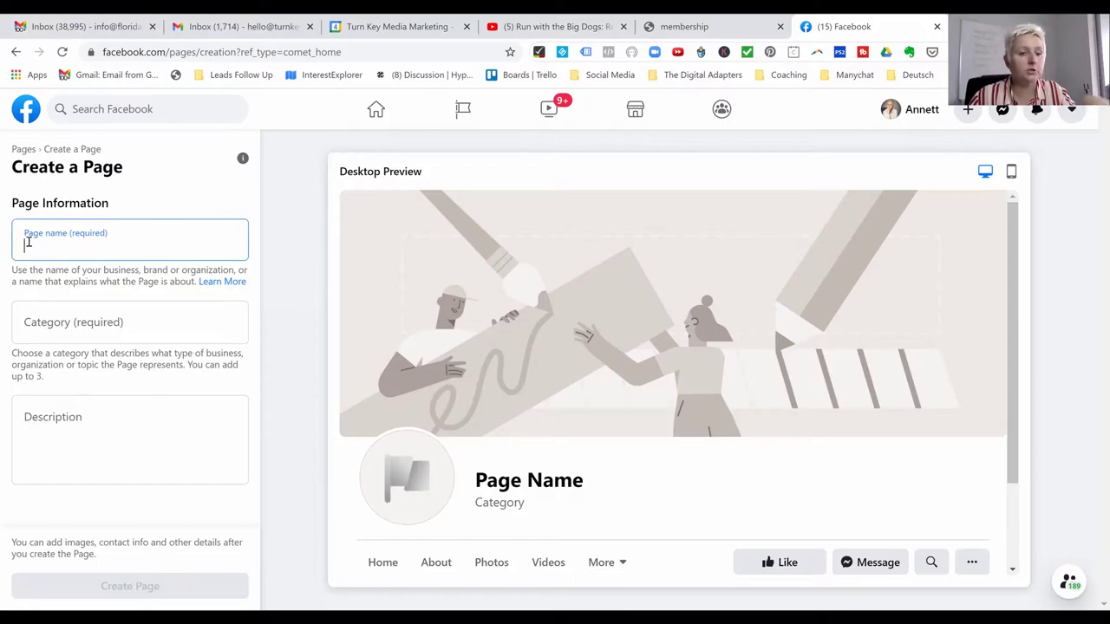
type("F")
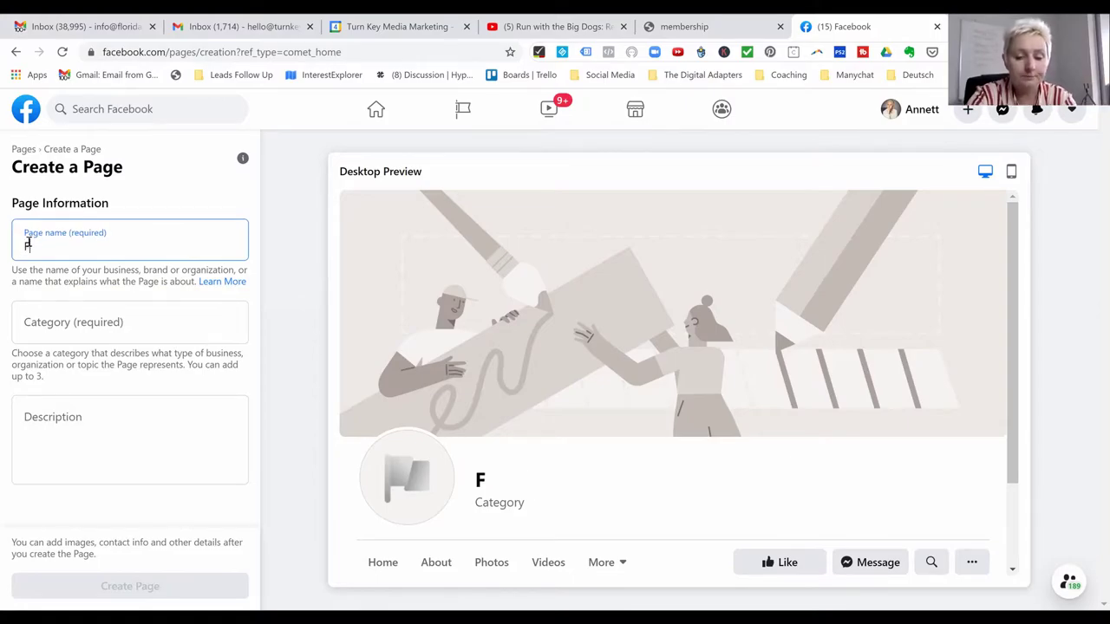
type("lorida Homeowner")
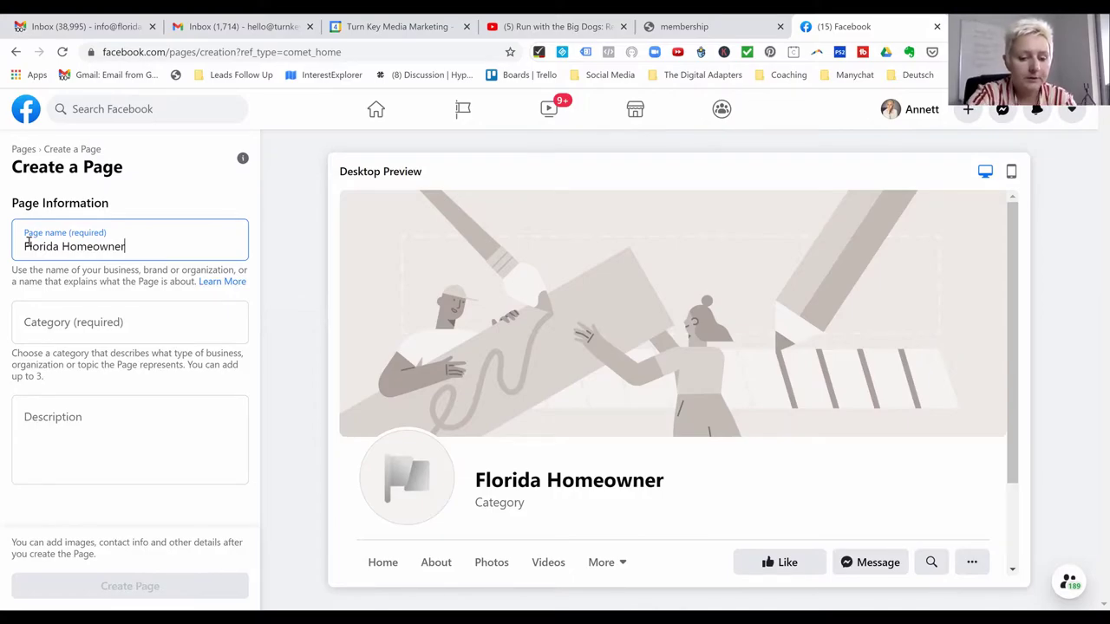
type(" Resources")
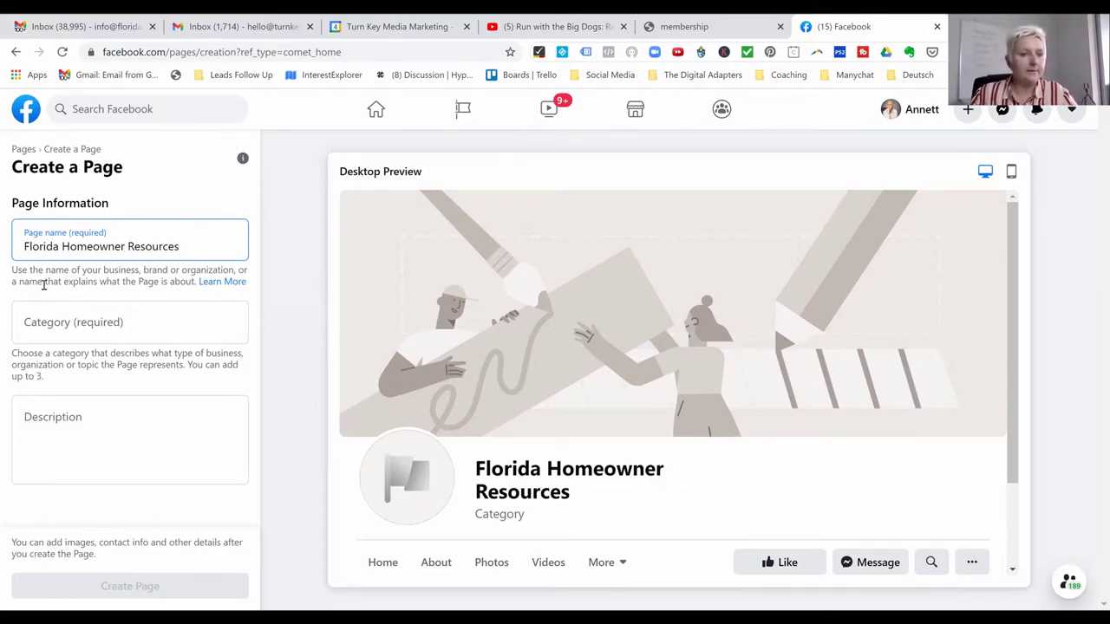
Set the Page's category to Community.
left_click(34, 326)
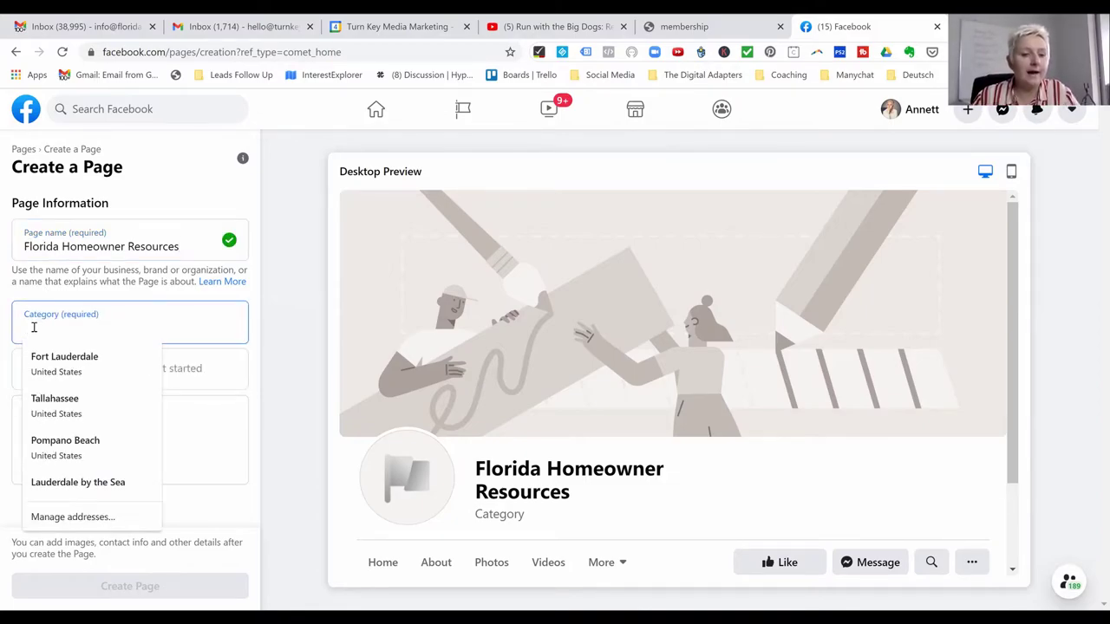
type("commu")
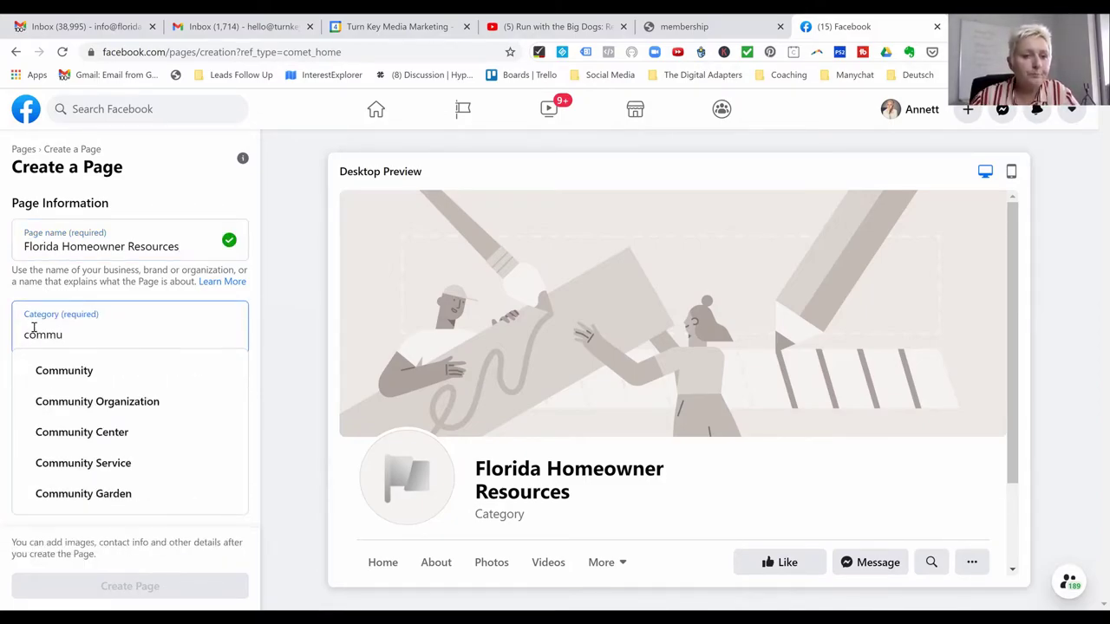
left_click(54, 369)
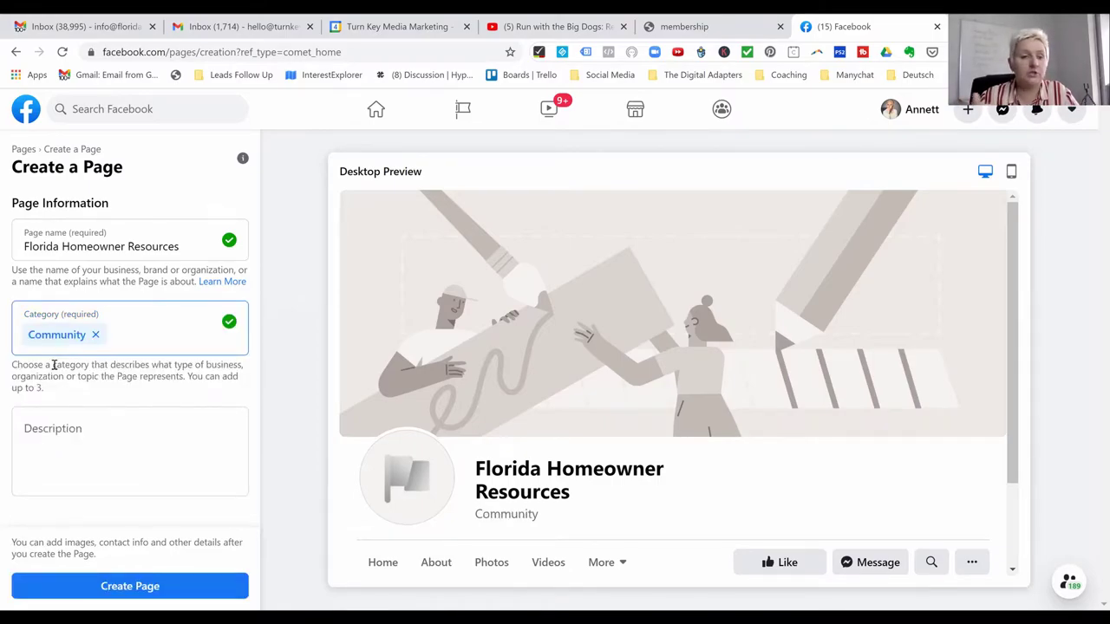
type("rea")
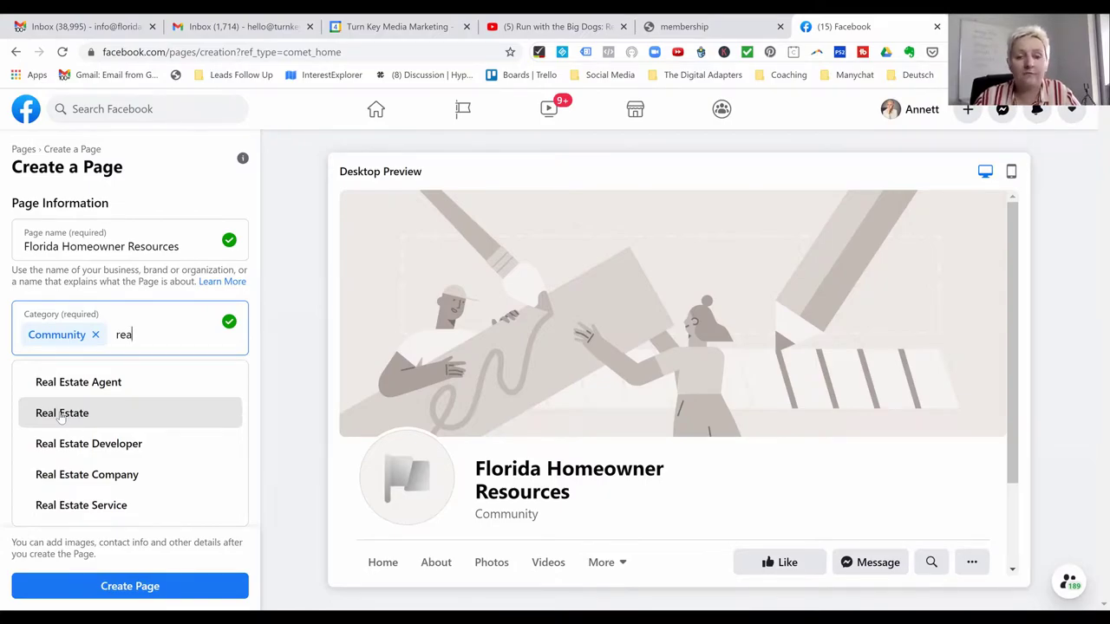
key("BackSpace")
key("BackSpace")
key("BackSpace")
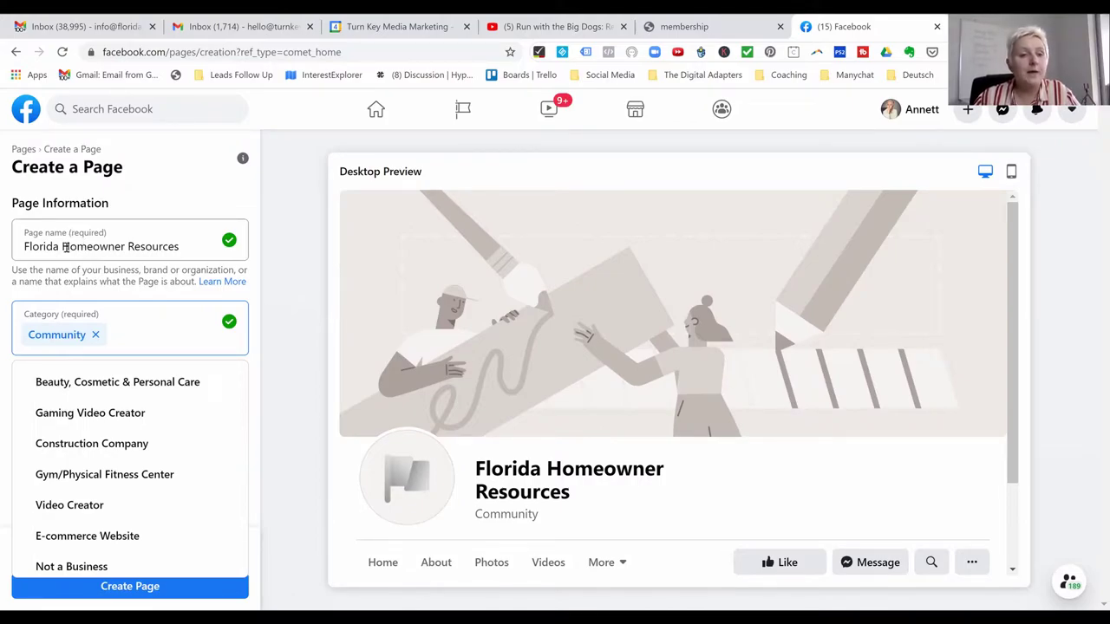
left_click(125, 336)
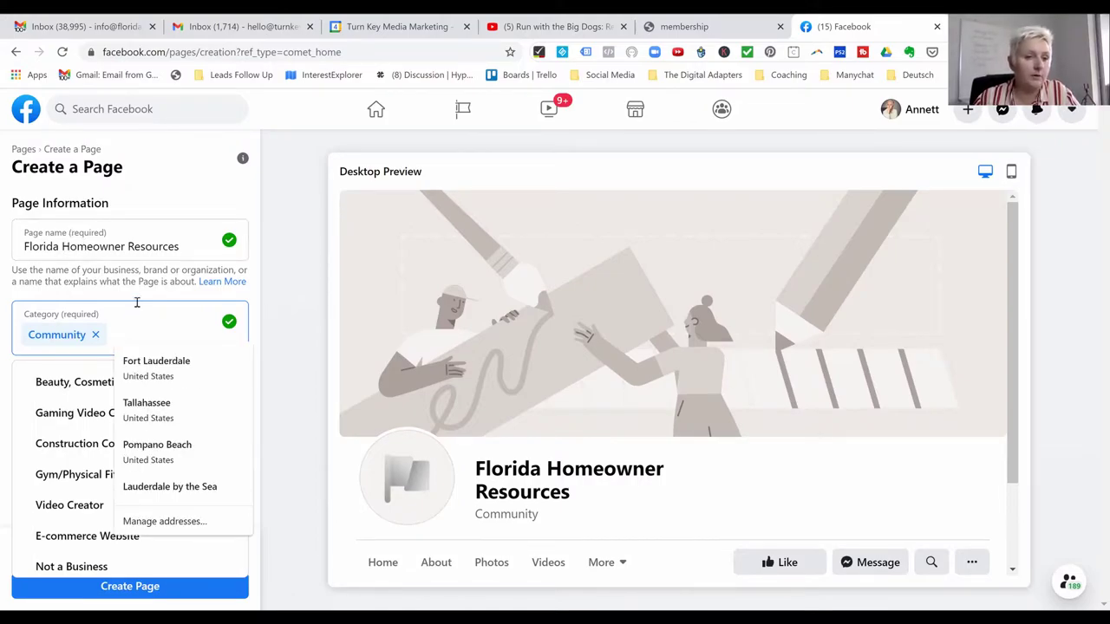
key("Escape")
key("Escape")
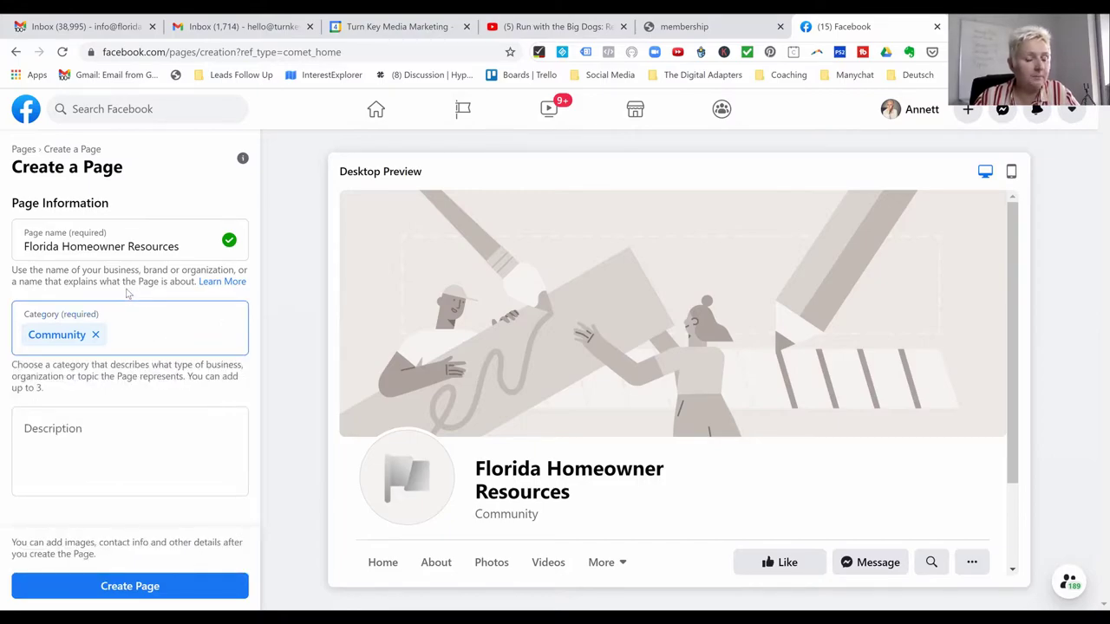
Enter the description "On this page we sharing useful information and resources for Florida Homebuyer and seller" and create the Page.
left_click(86, 424)
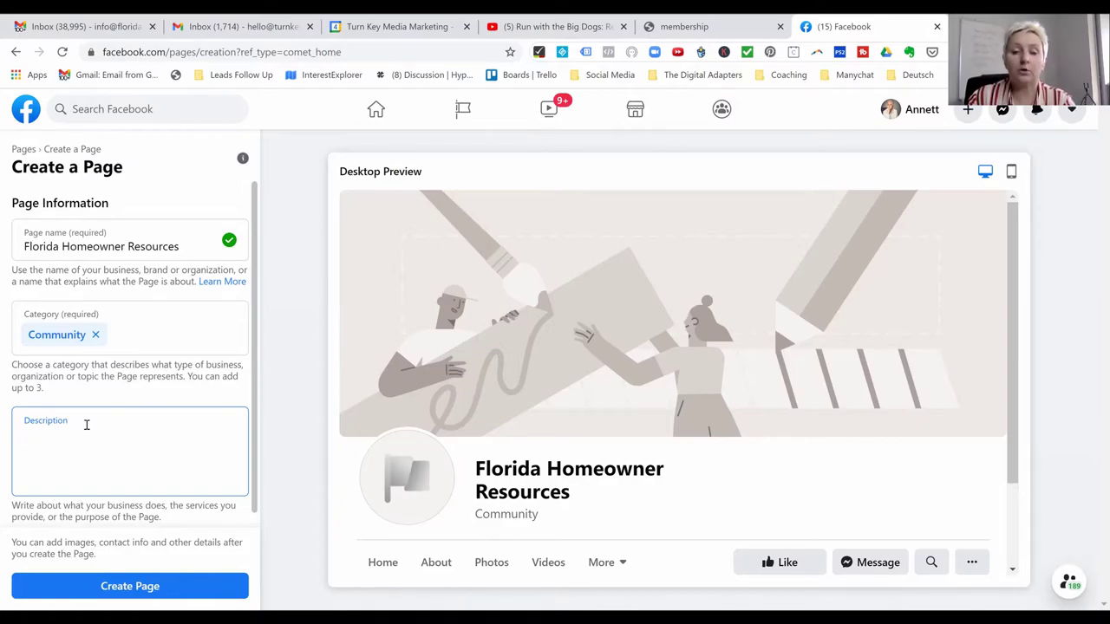
type("On this ")
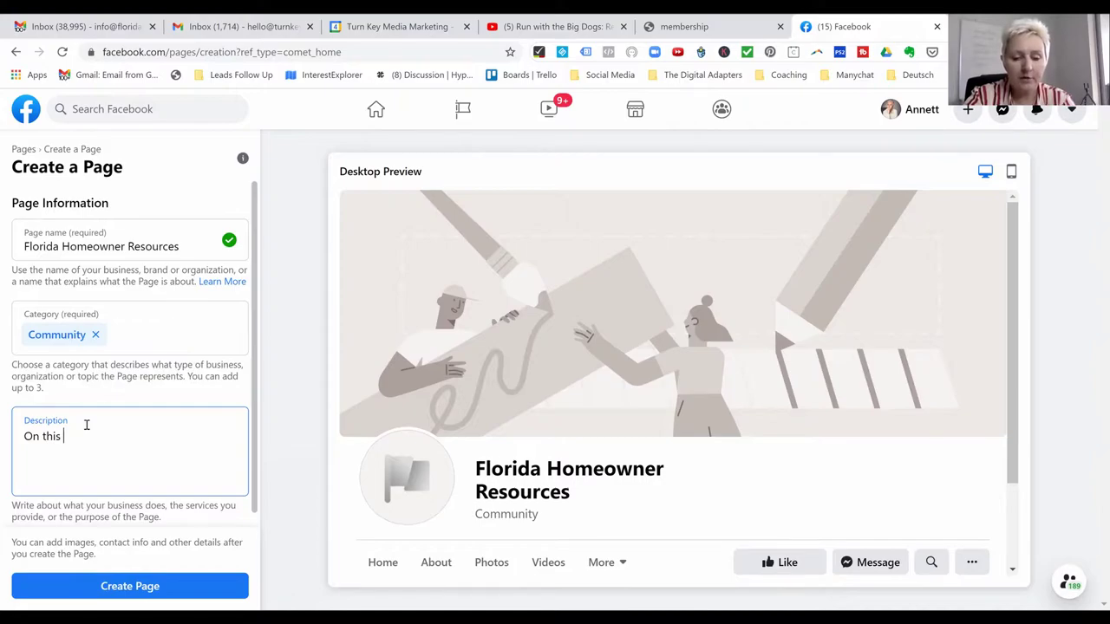
type("page we c")
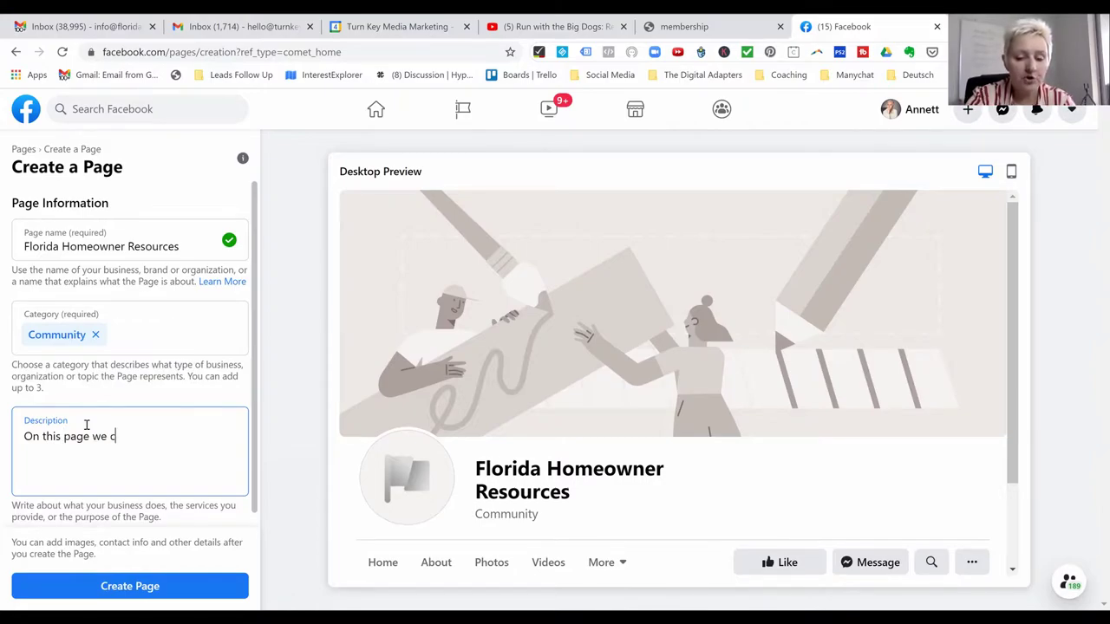
key("BackSpace")
type("sharing ")
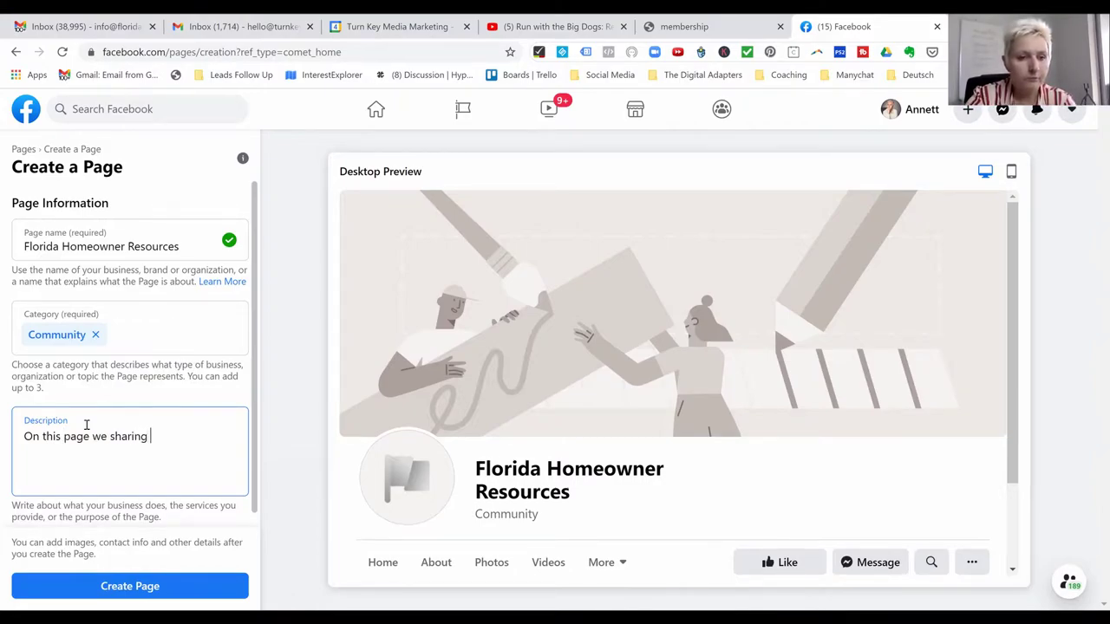
type("useful ")
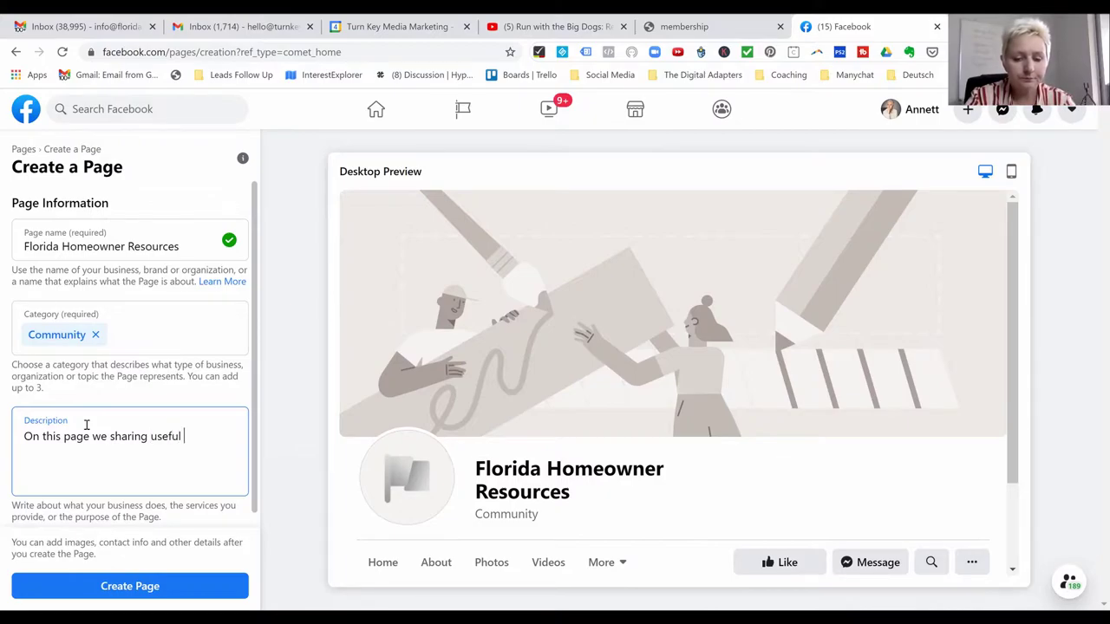
type("informat")
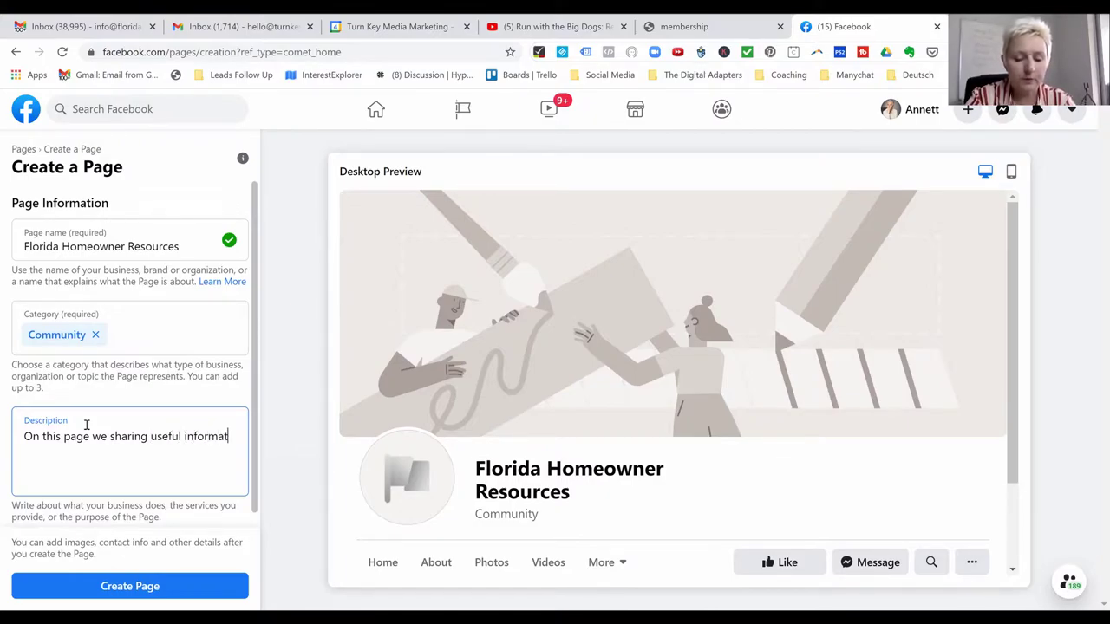
type("ion and resou")
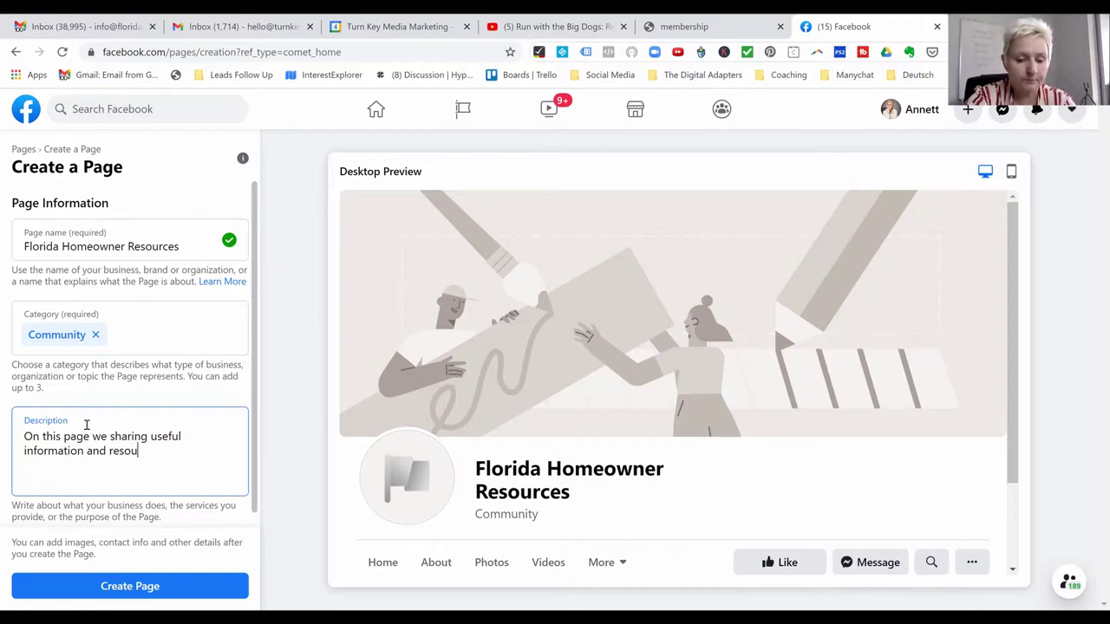
type("rces for Florida Ho")
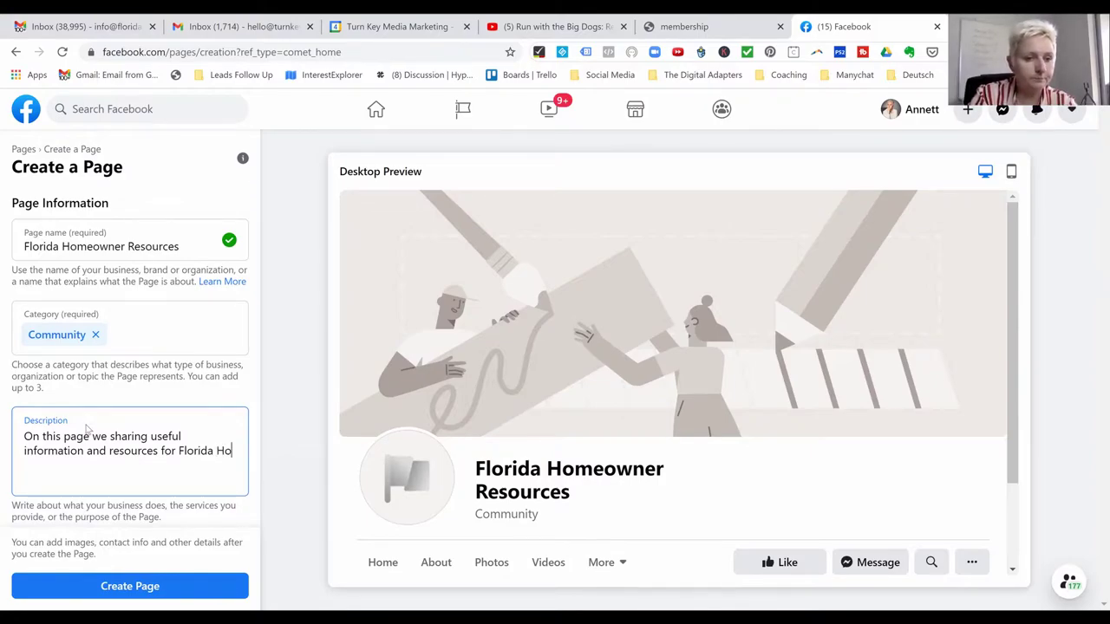
type("mebuyer and seller")
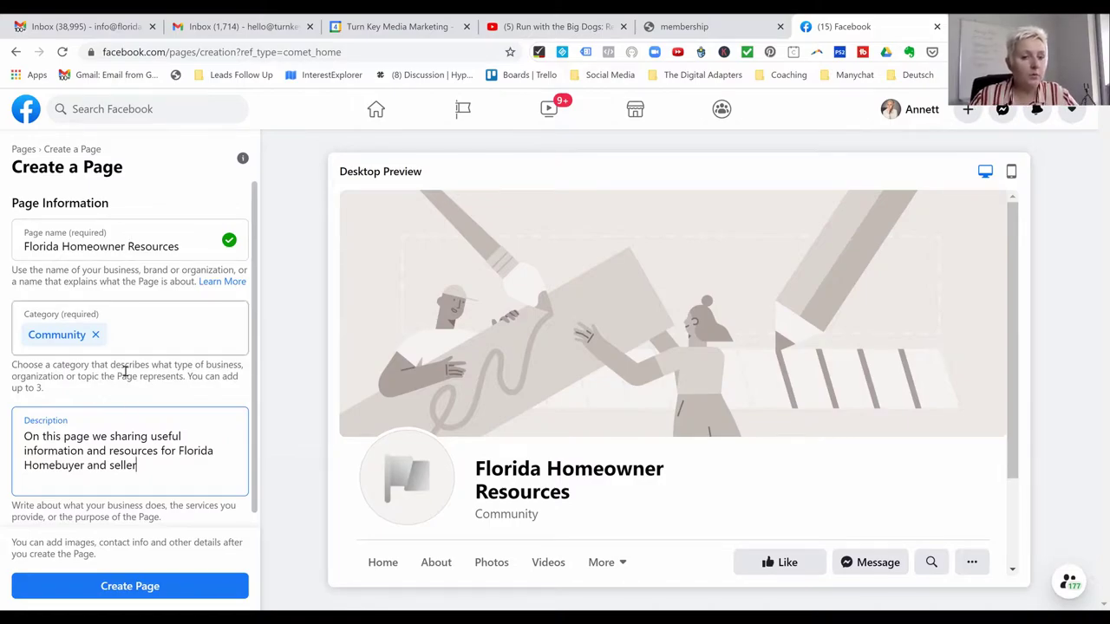
left_click(121, 585)
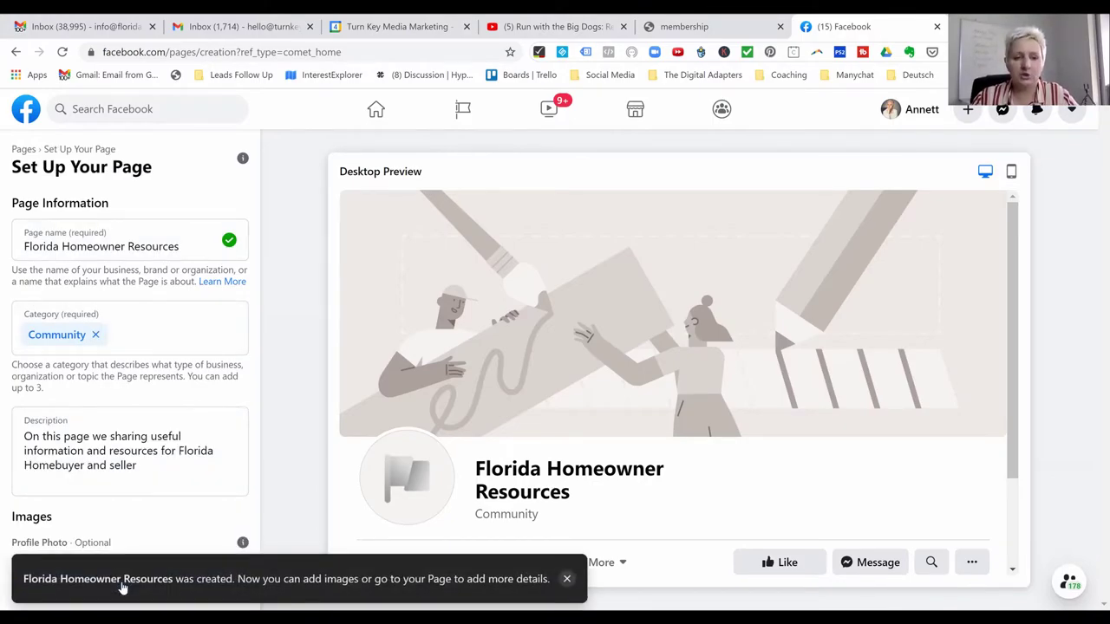
Add the night-time photo of a lit house from the Desktop folder "homes houses" as the profile picture, and close the chat window.
scroll(152, 414, "down", 3)
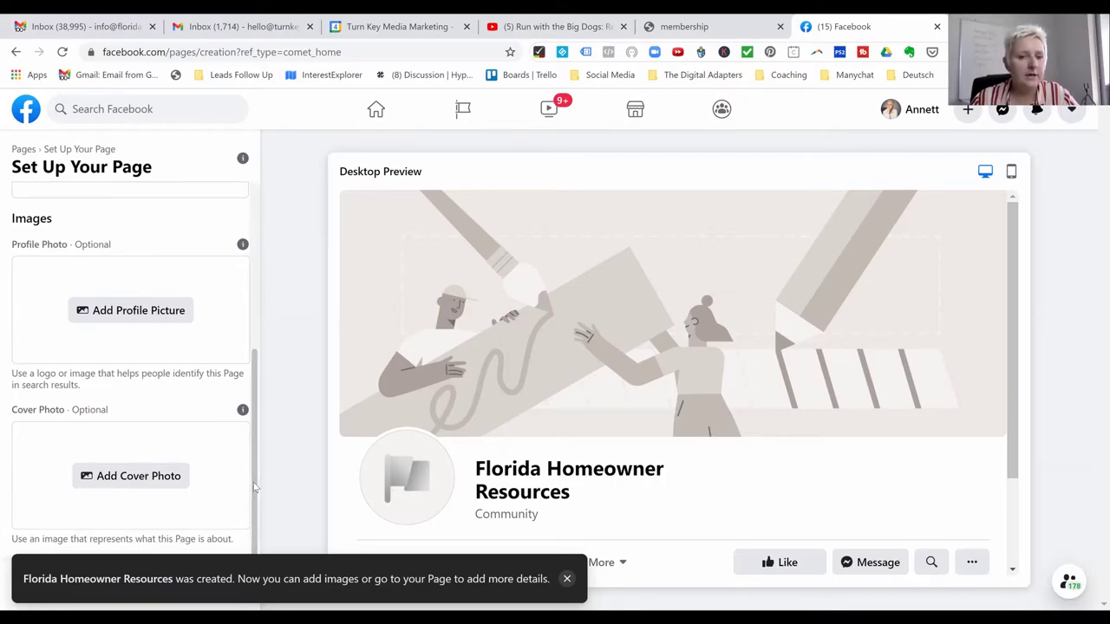
left_click_drag(254, 488, 251, 466)
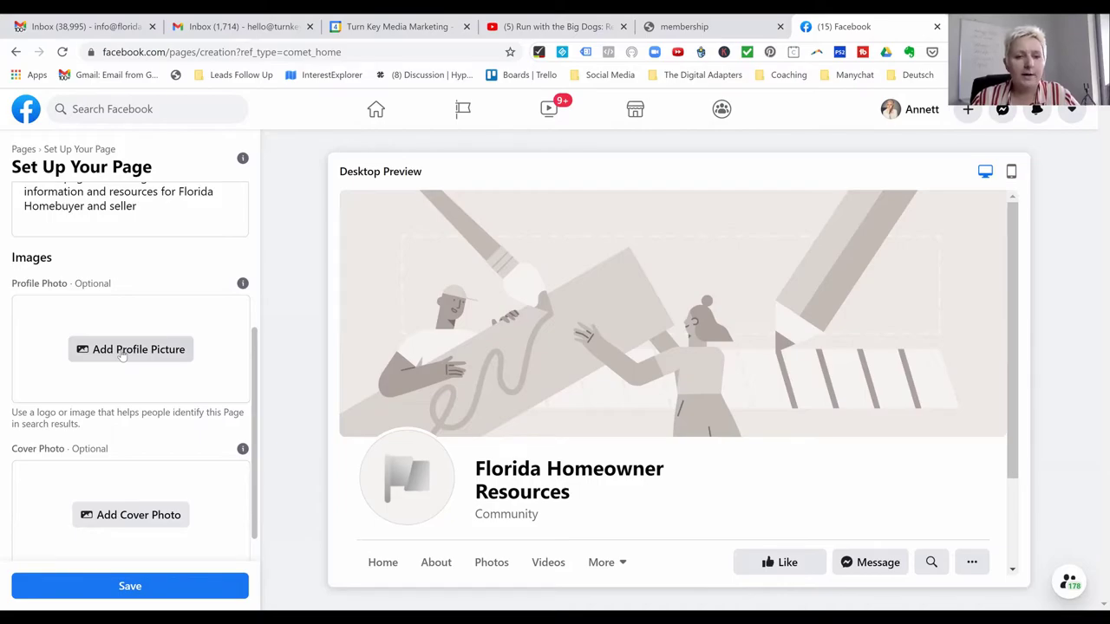
left_click(123, 351)
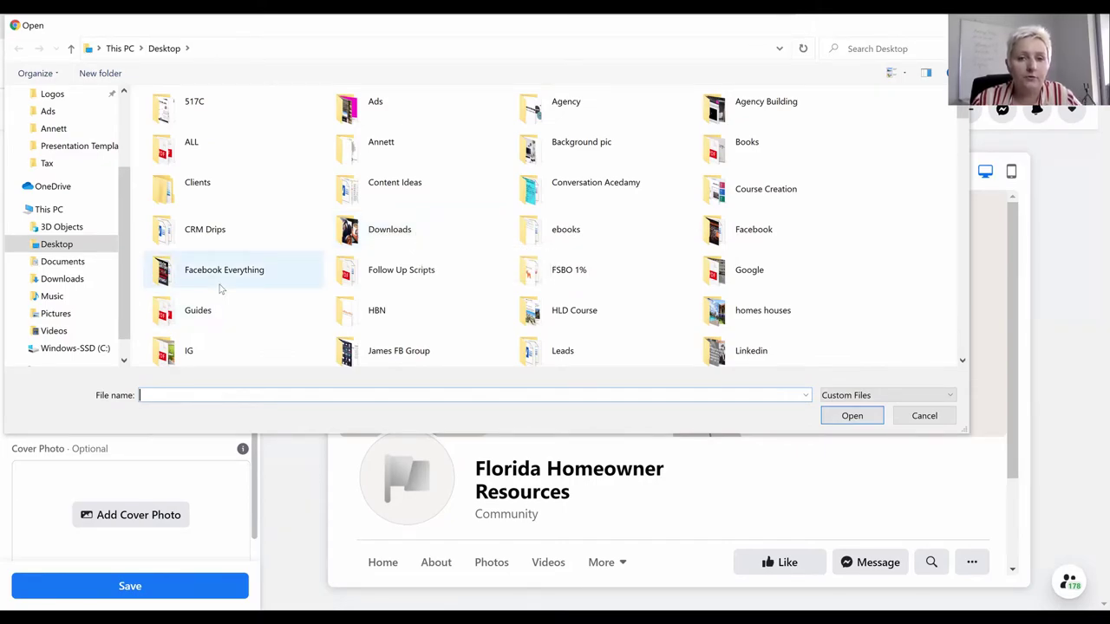
scroll(768, 293, "down", 2)
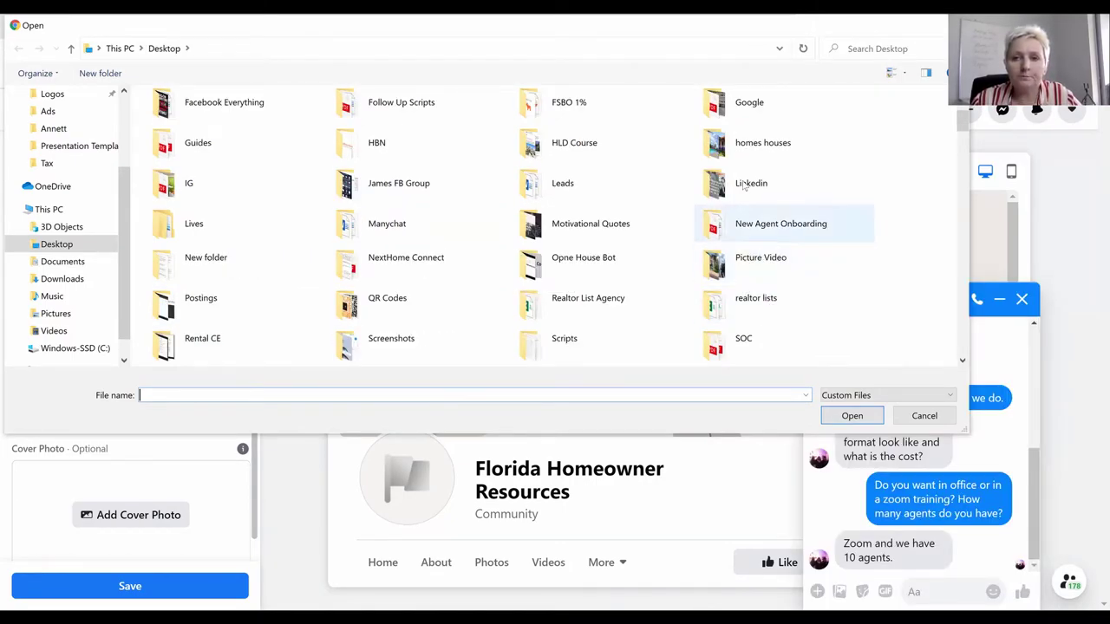
double_click(741, 147)
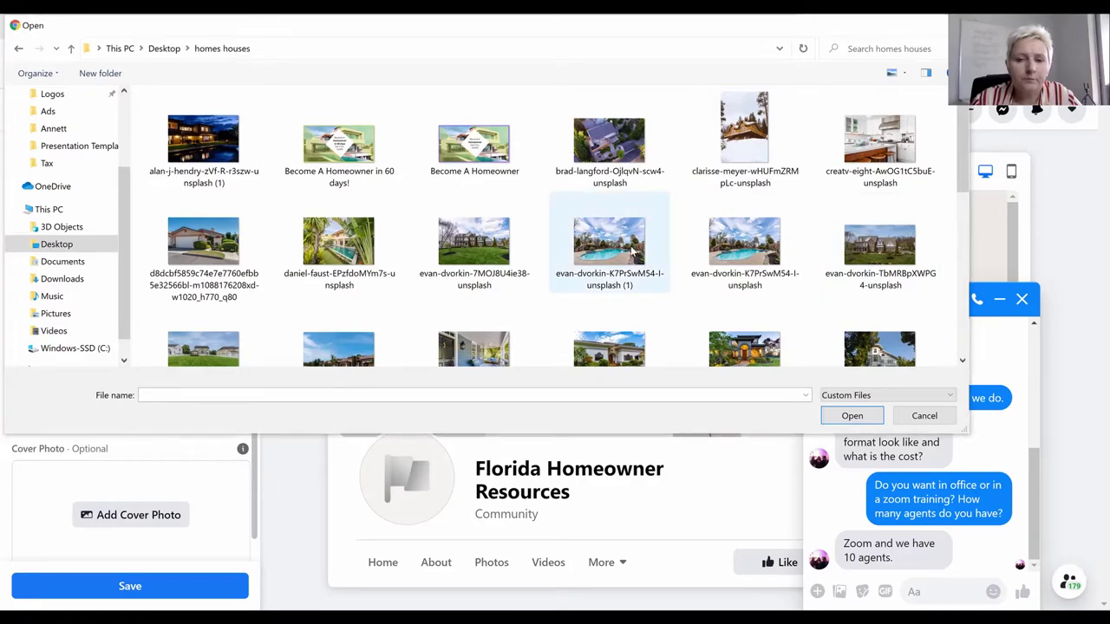
scroll(633, 249, "down", 1)
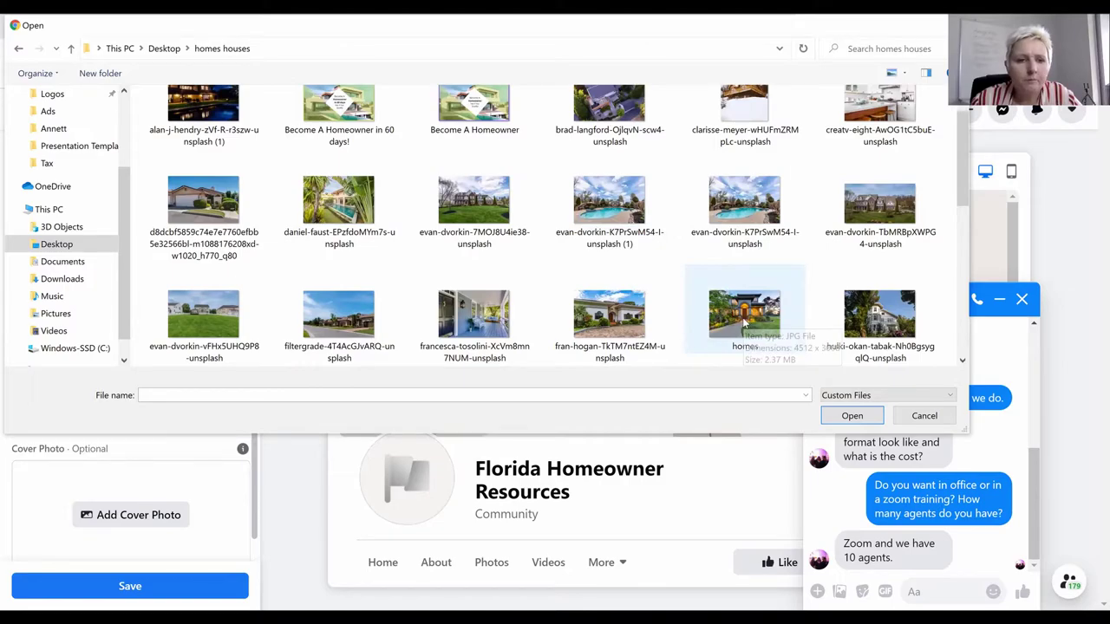
scroll(744, 322, "up", 1)
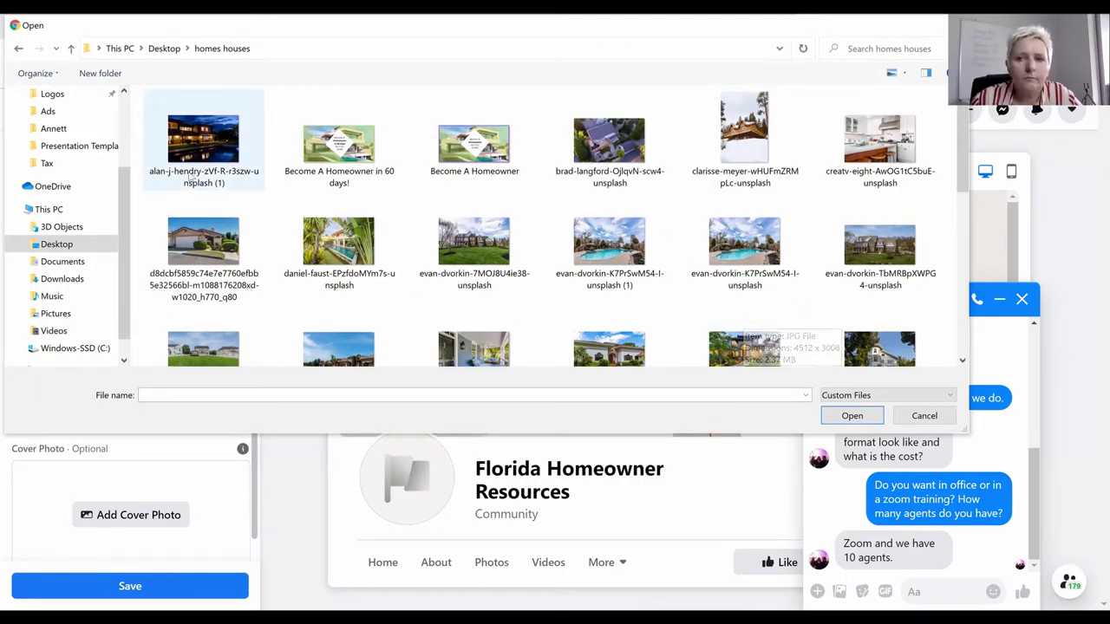
left_click(215, 147)
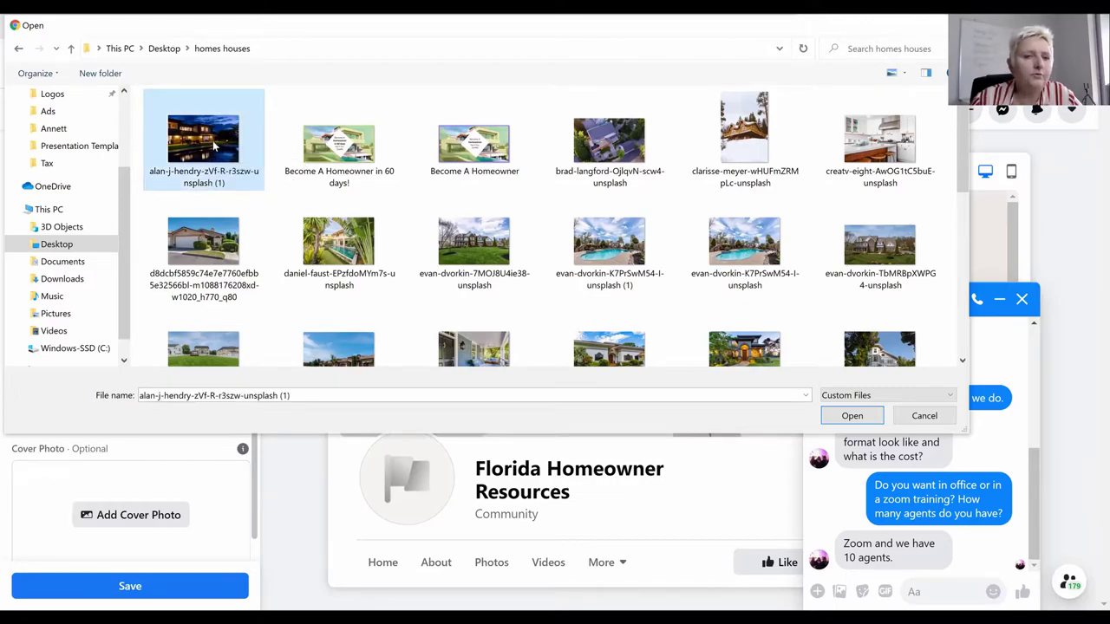
double_click(214, 147)
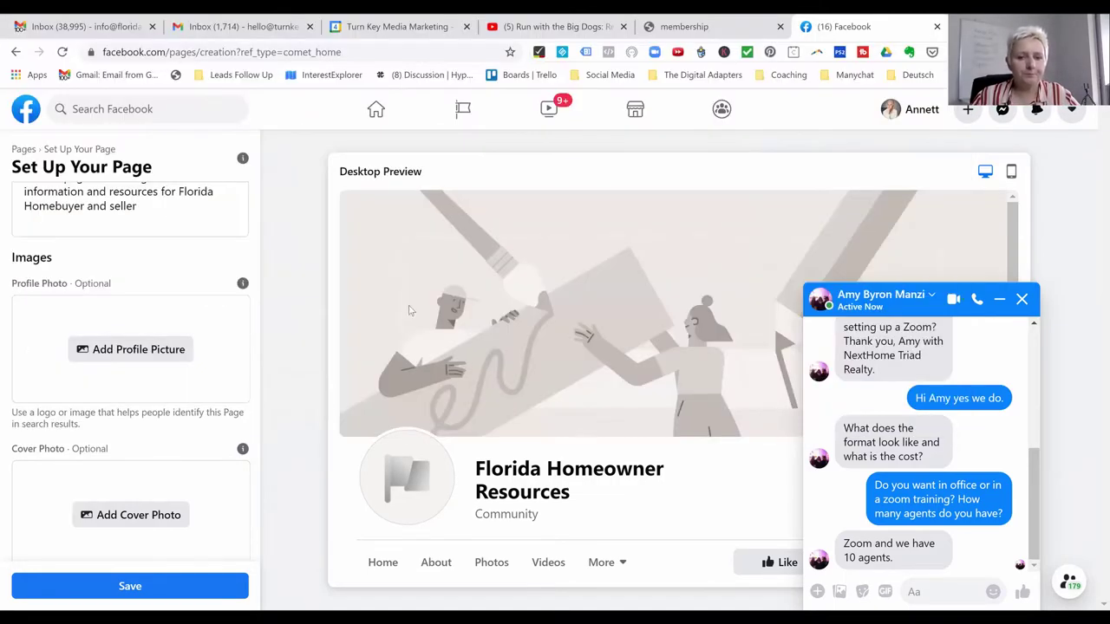
left_click(1024, 299)
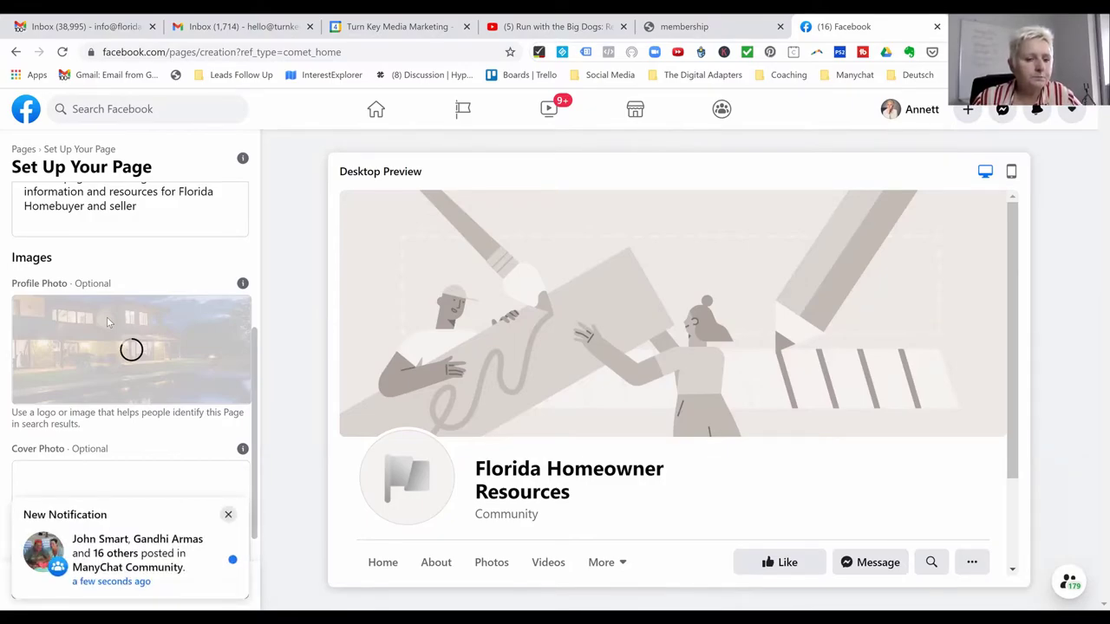
scroll(111, 384, "down", 1)
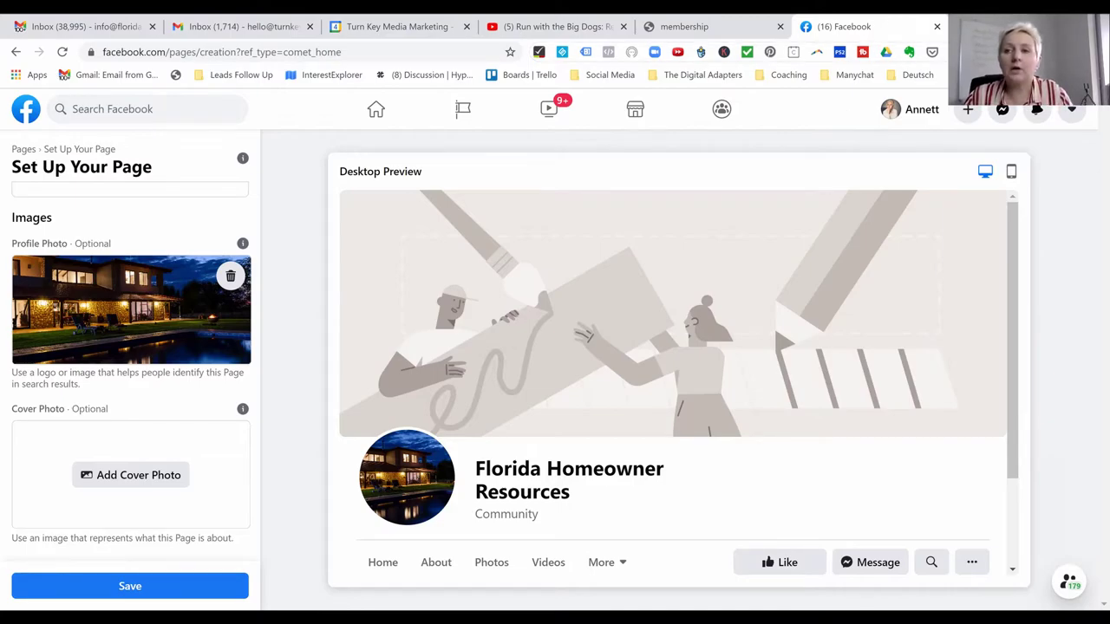
Open the Canva website (canva.com) in a new browser tab.
key("ctrl+t")
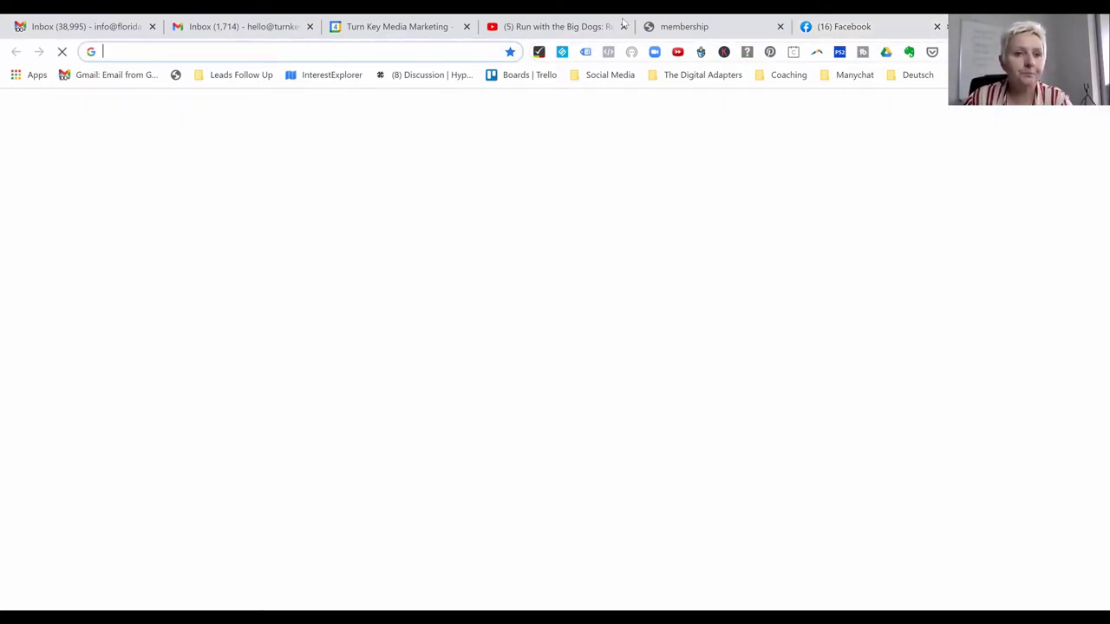
left_click(270, 45)
type("canva")
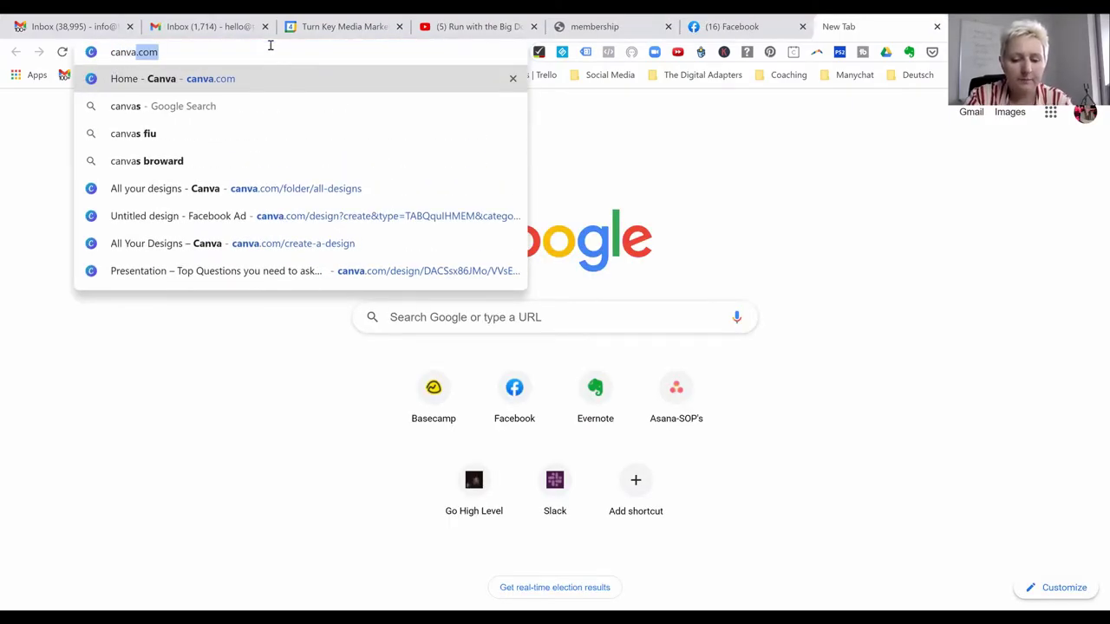
type(".com")
key("Return")
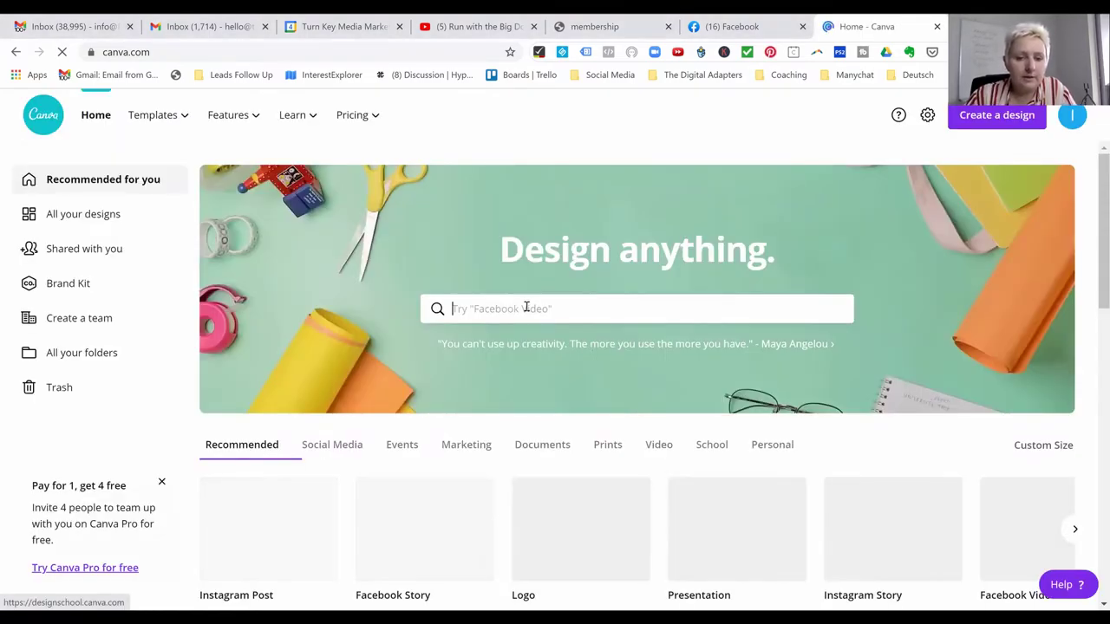
Search Canva for the Facebook Cover format and create a blank Facebook Cover design.
left_click(526, 308)
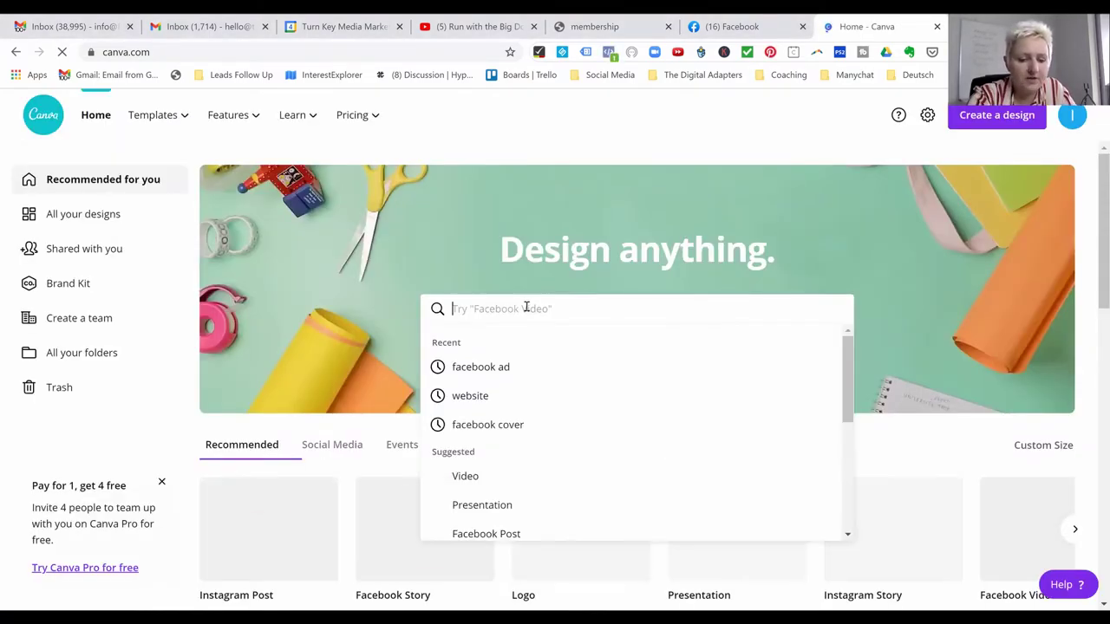
type("face")
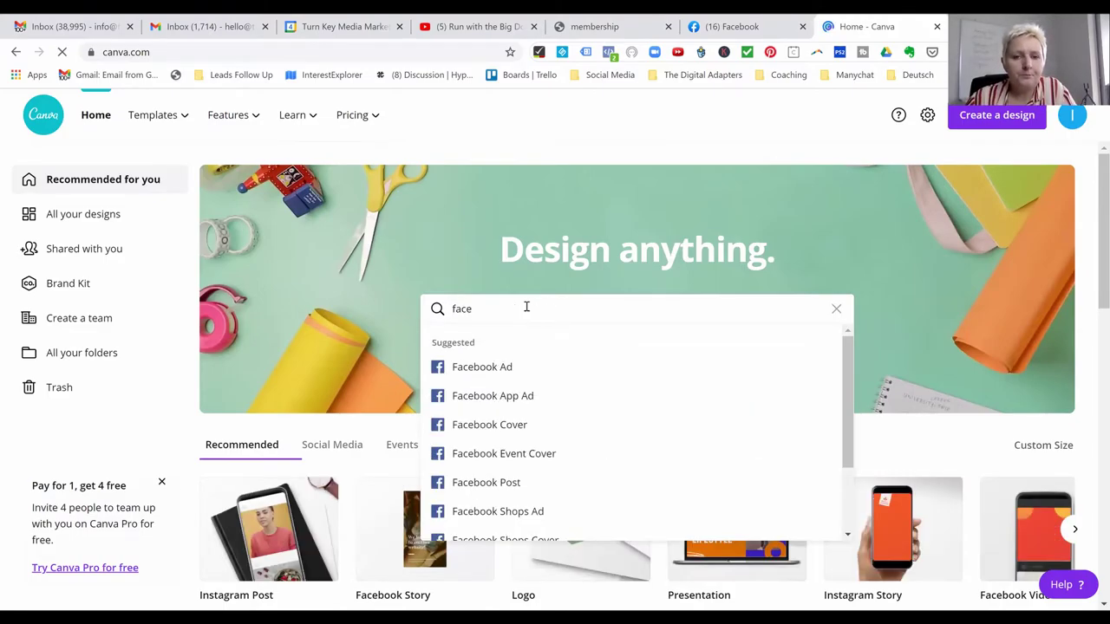
left_click(480, 425)
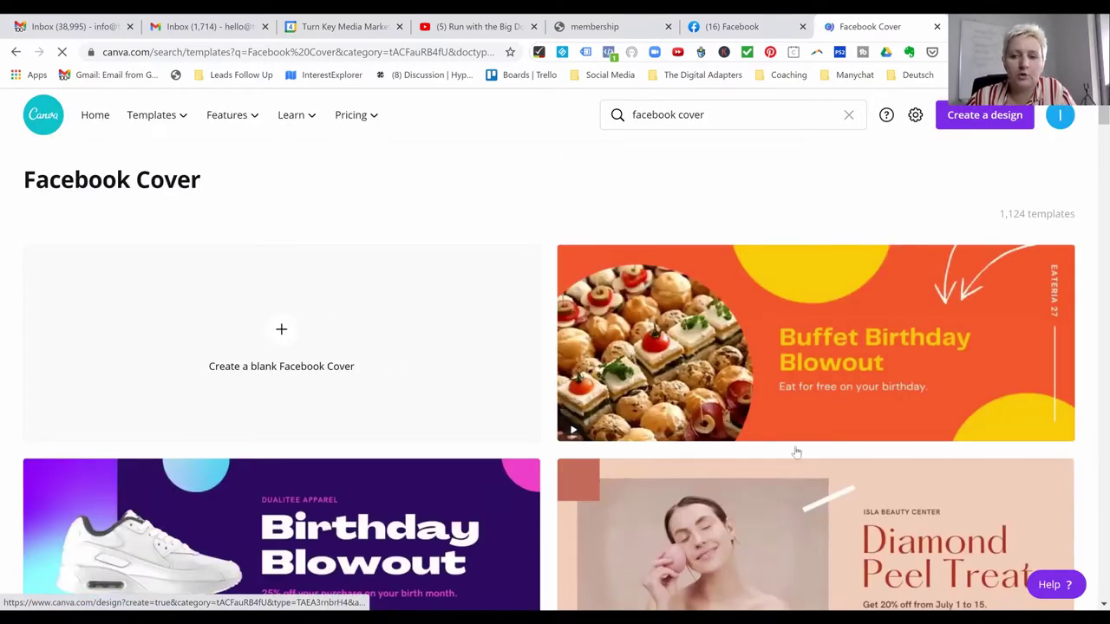
left_click(286, 335)
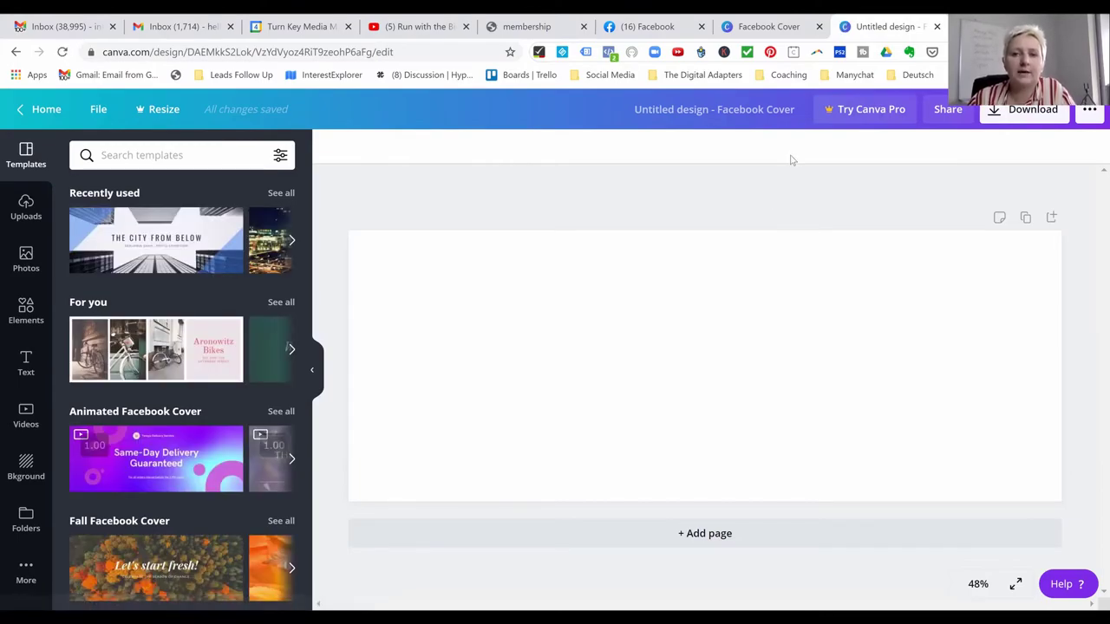
Switch back to the Facebook Page setup and add the white modern house photo from the "homes houses" folder as the cover photo.
left_click(659, 26)
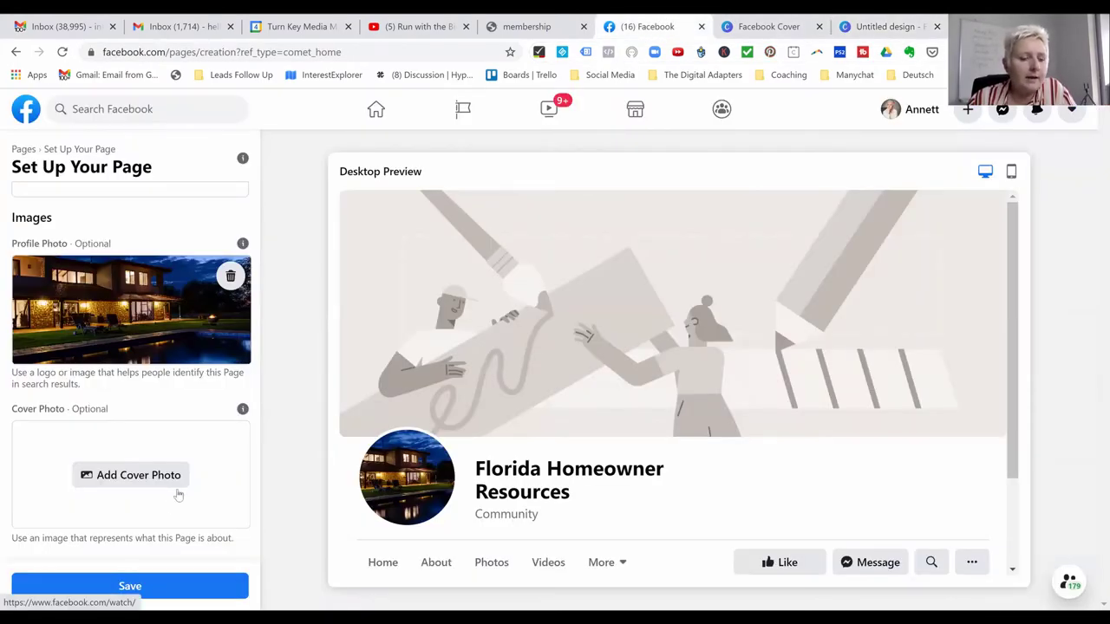
left_click(139, 475)
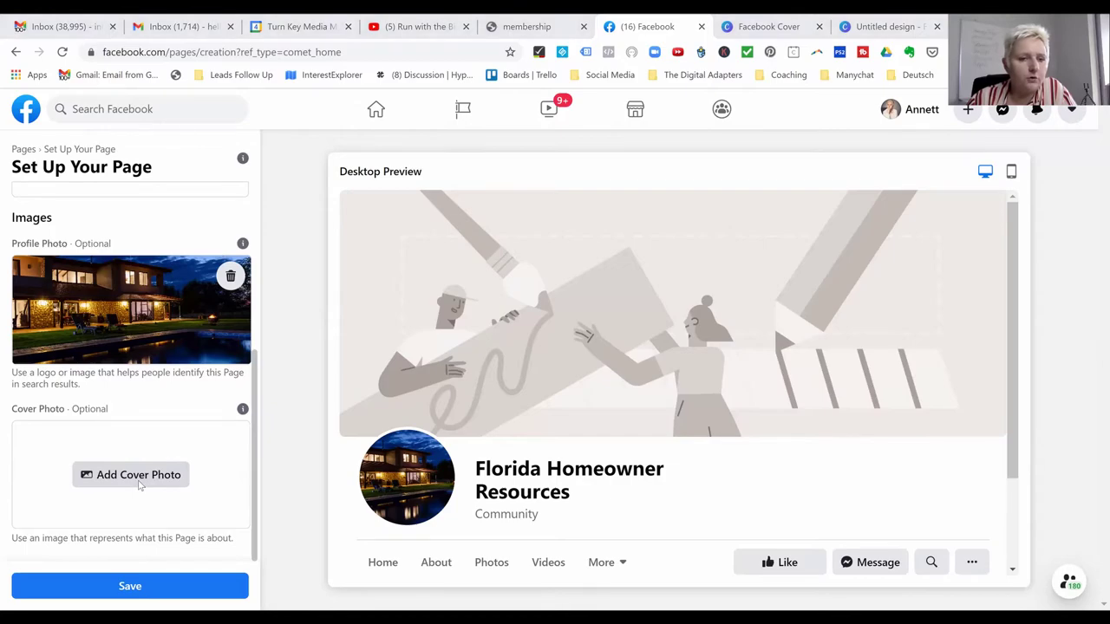
scroll(704, 199, "down", 5)
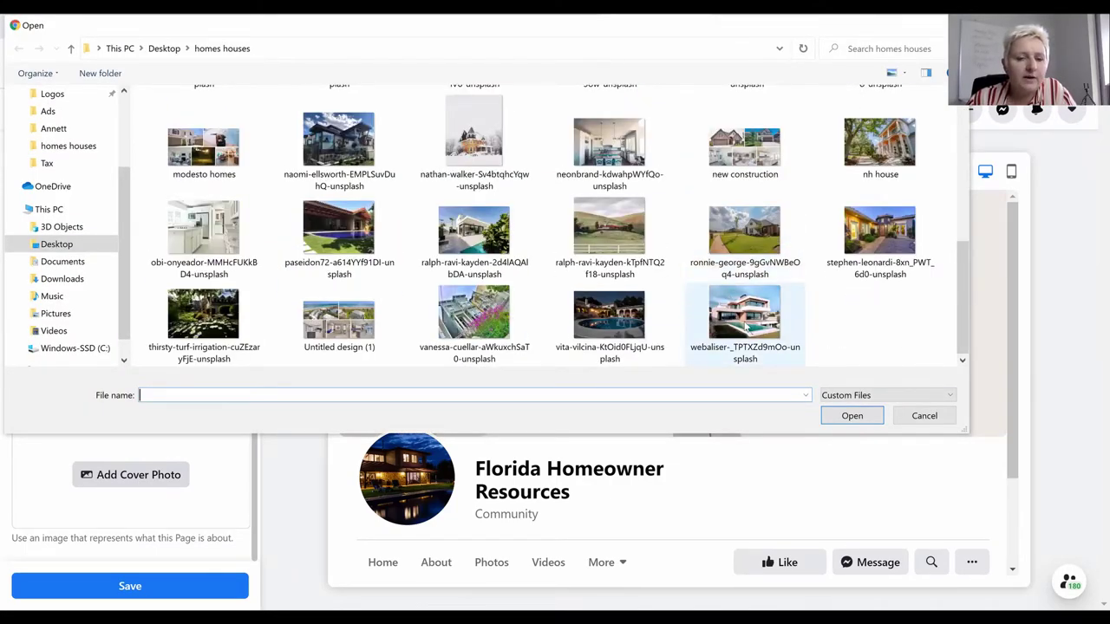
left_click(449, 252)
key("Return")
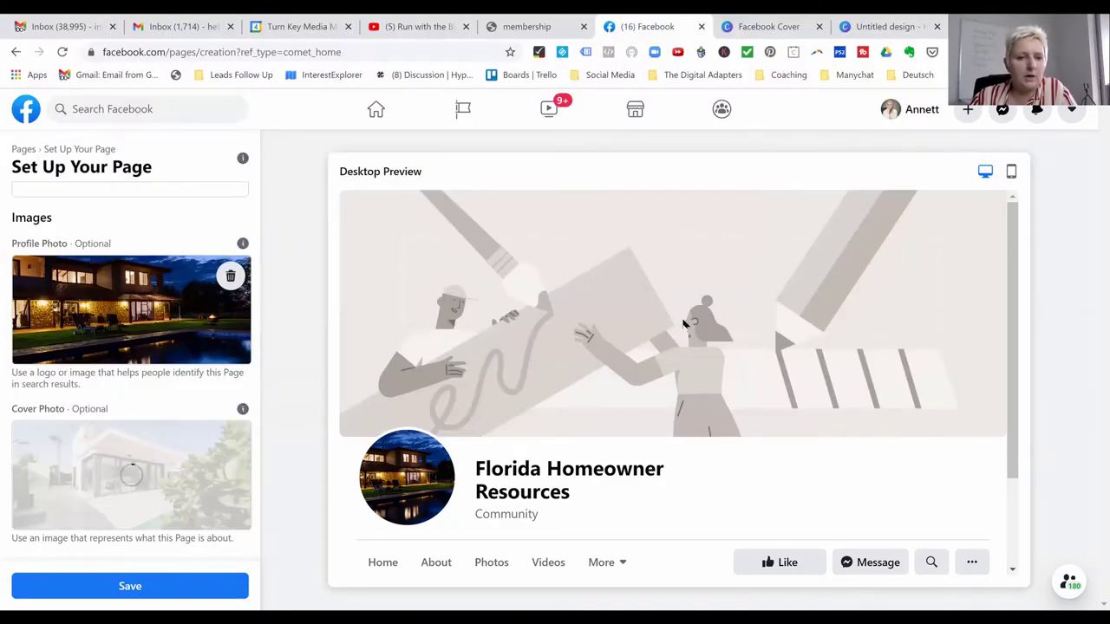
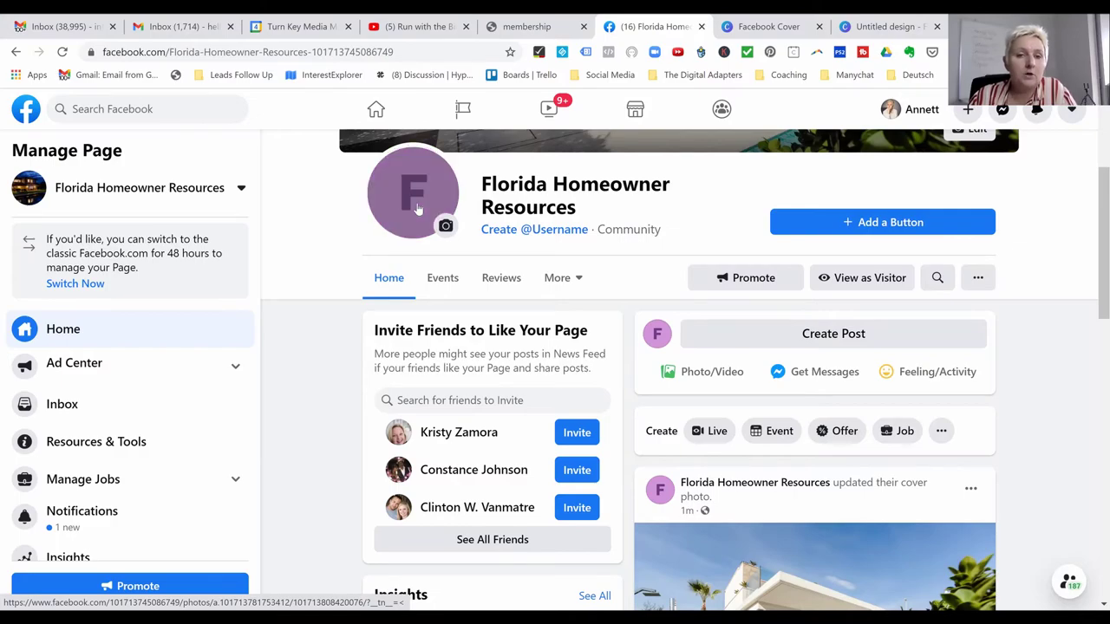
View the Page's letter F profile picture and the night-time house photo at full size, and close the photo viewer.
left_click(417, 210)
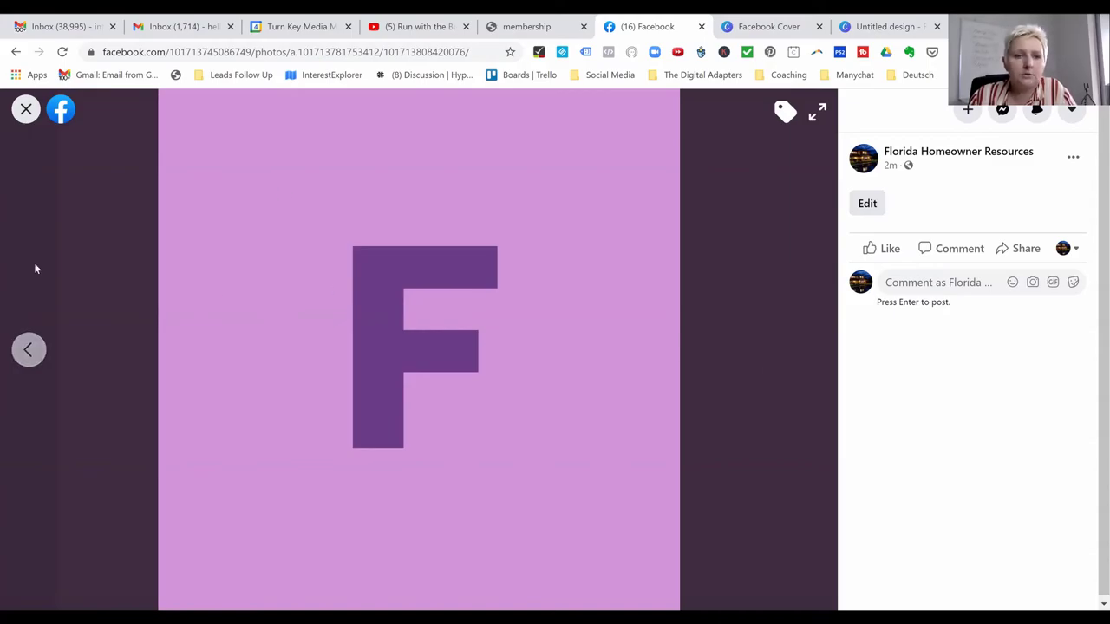
left_click(26, 350)
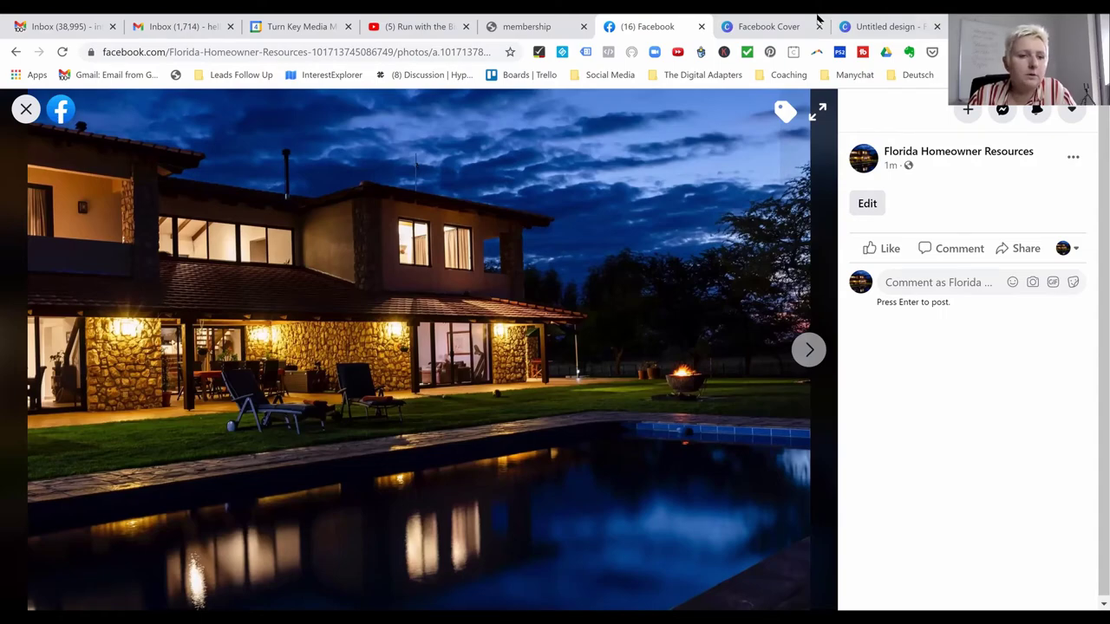
left_click(26, 109)
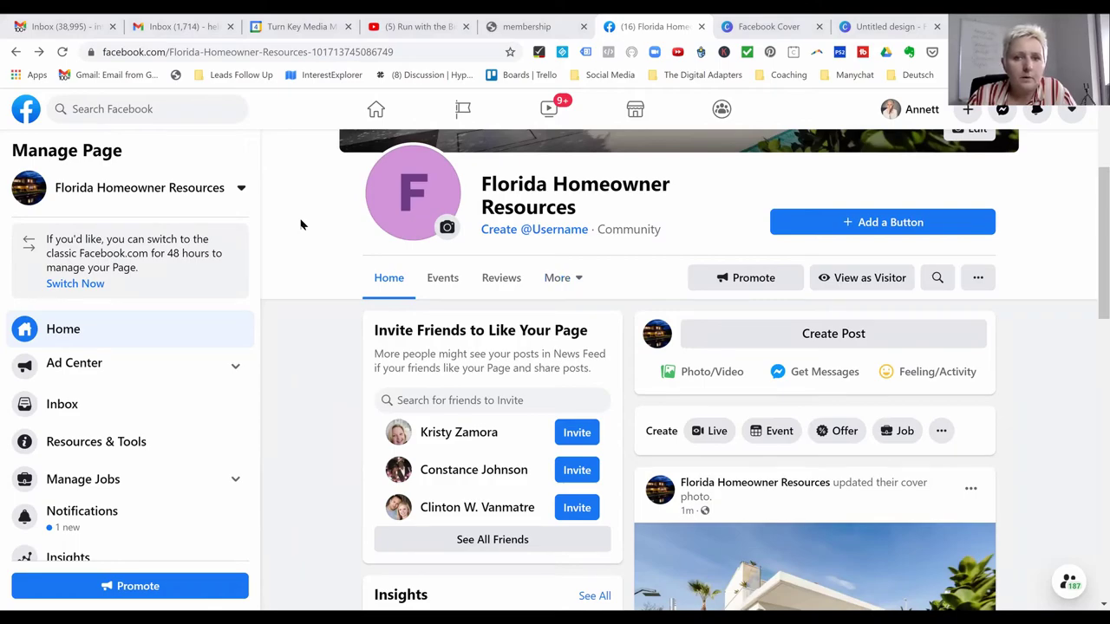
left_click(446, 227)
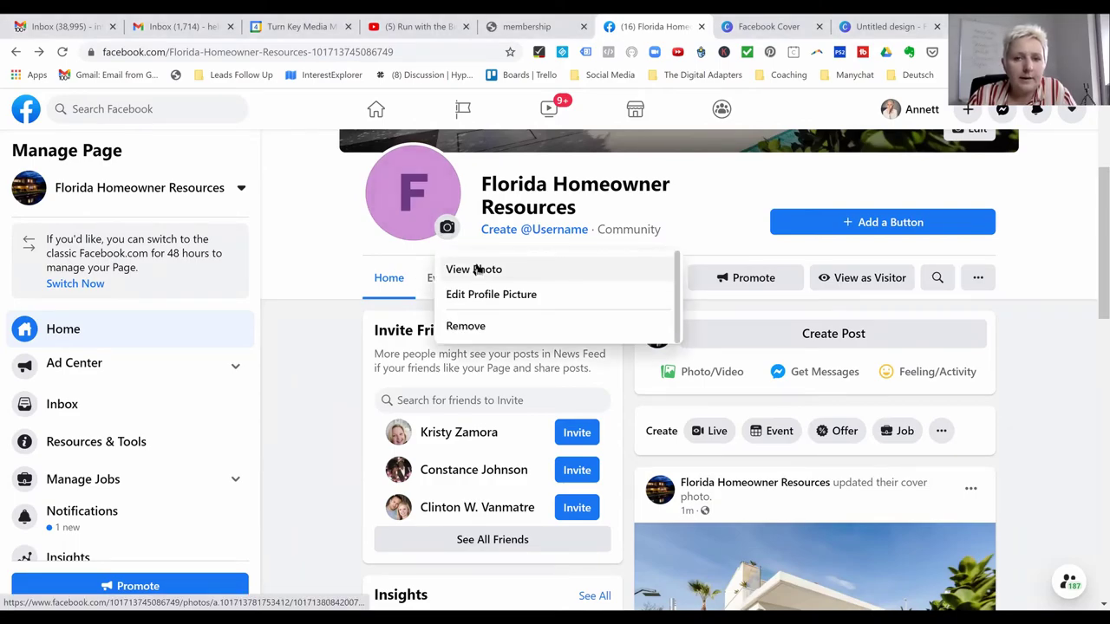
left_click(477, 295)
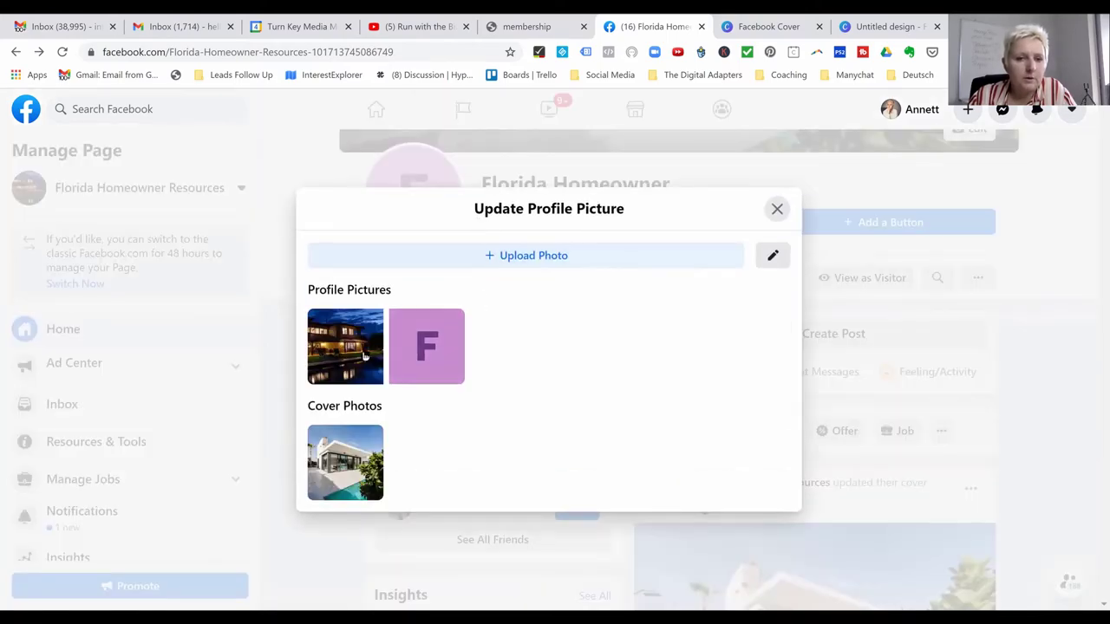
left_click(348, 347)
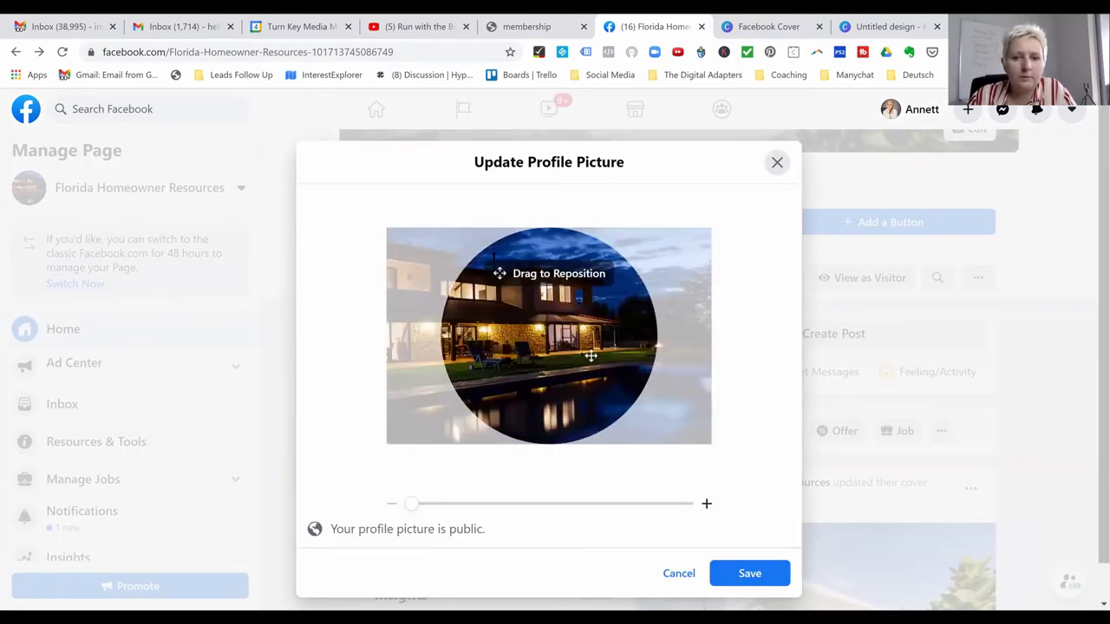
left_click_drag(587, 355, 659, 373)
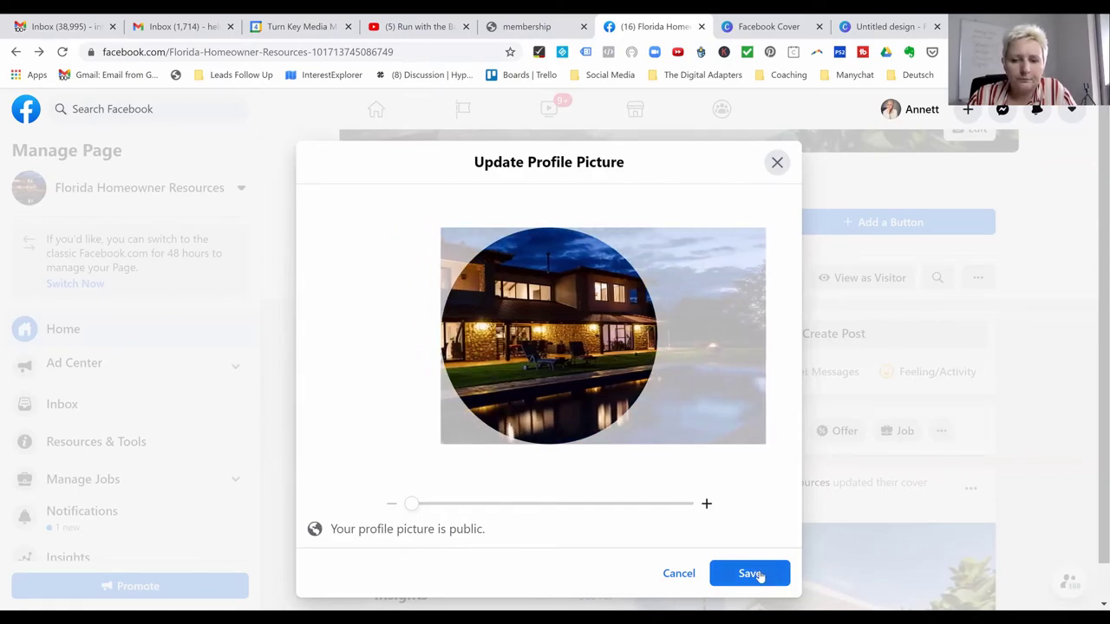
left_click_drag(412, 504, 369, 503)
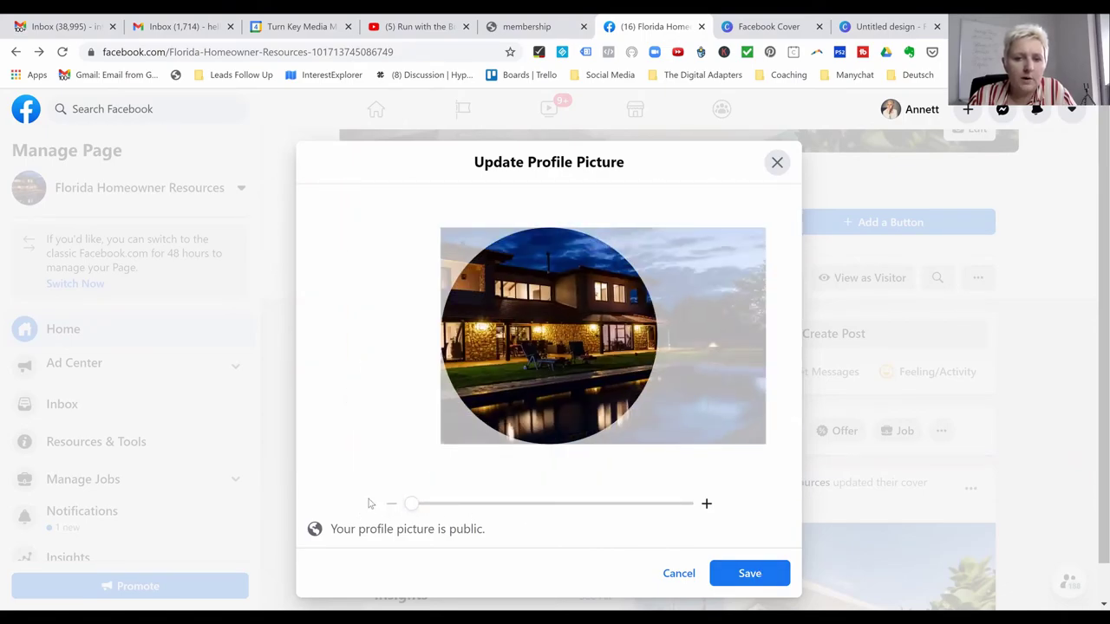
left_click(749, 573)
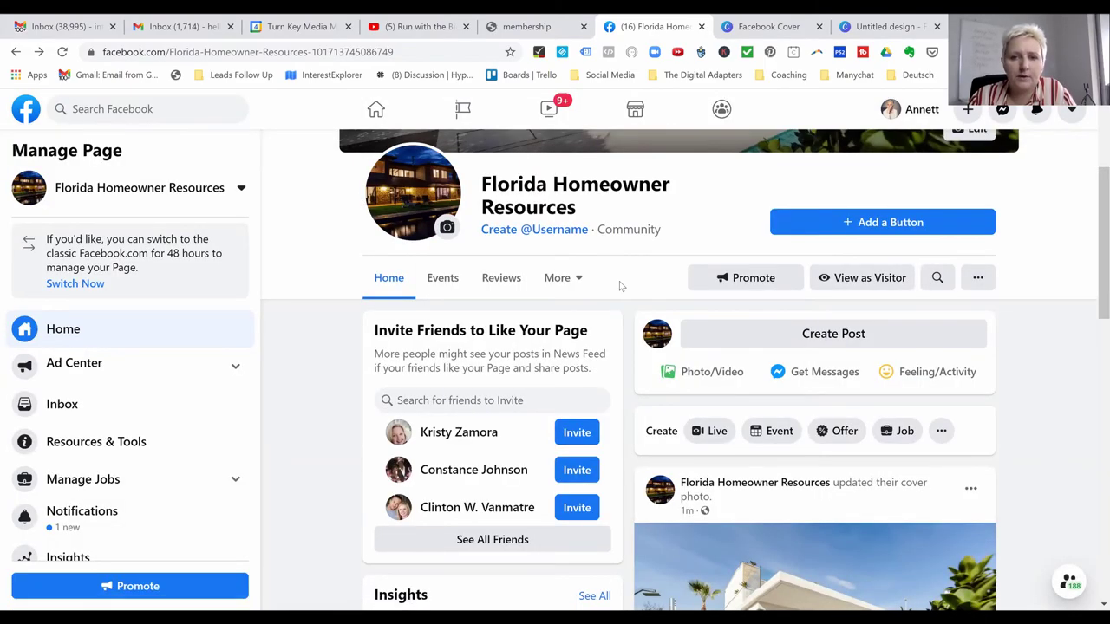
scroll(620, 276, "down", 6)
scroll(620, 276, "down", 3)
scroll(572, 312, "up", 10)
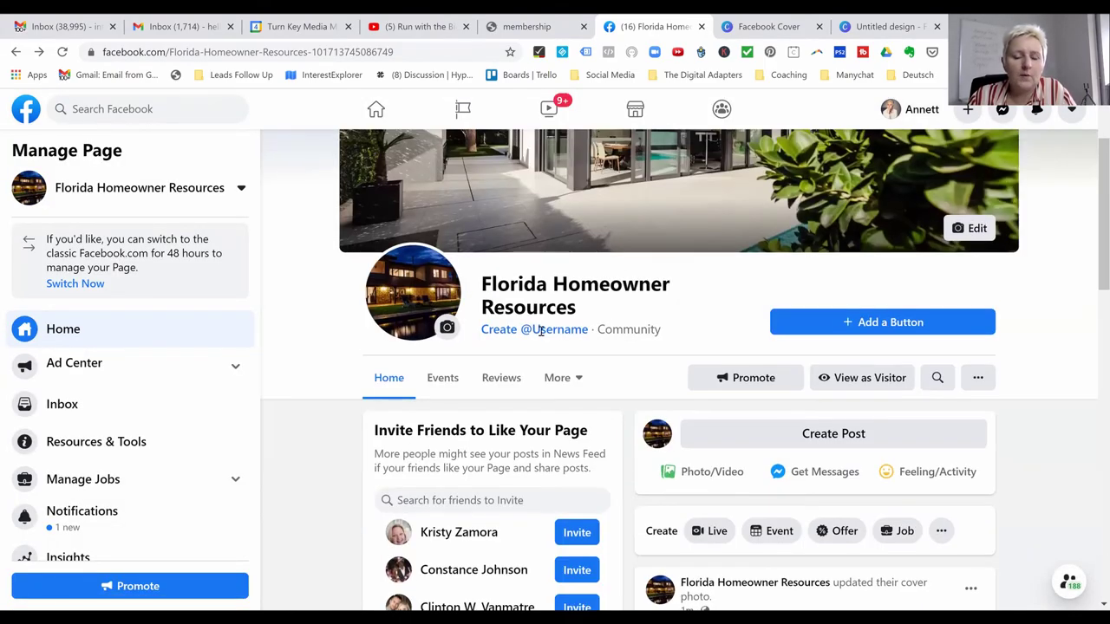